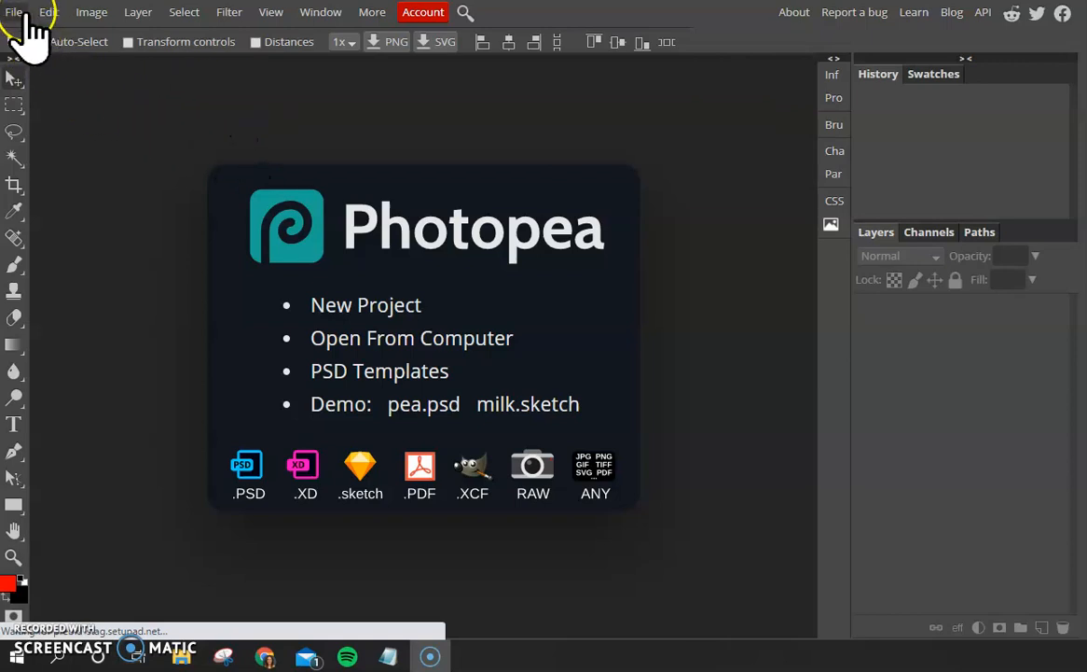
# Create a new project named Life is a Runway with the FB Page Cover size (1640 x 664 px) and a transparent background
pyautogui.click(15, 13)
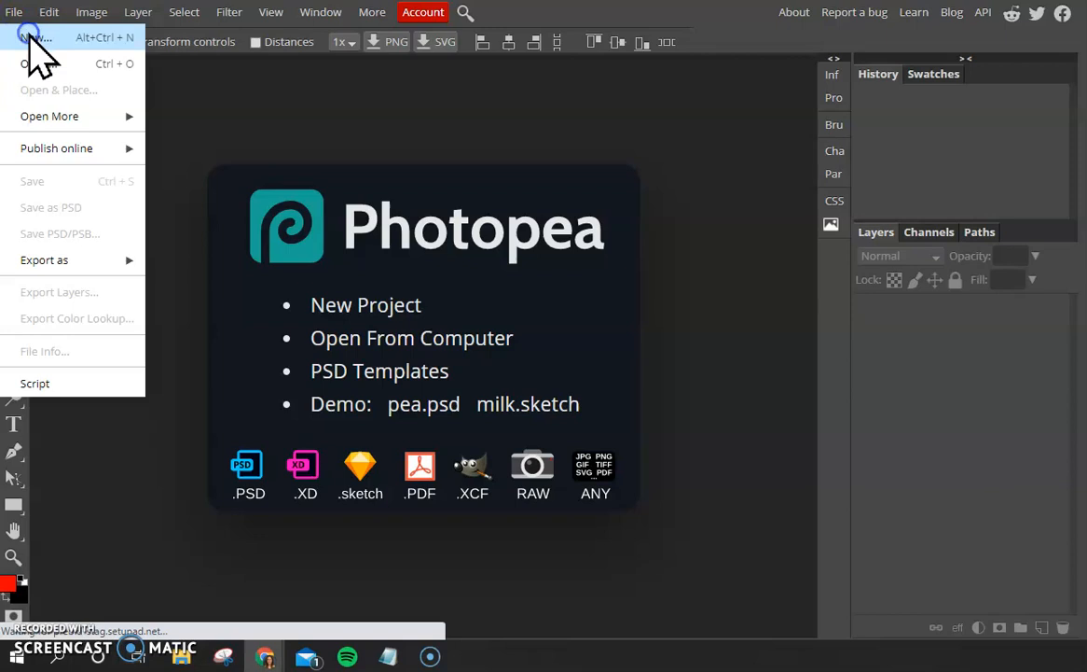
pyautogui.click(31, 38)
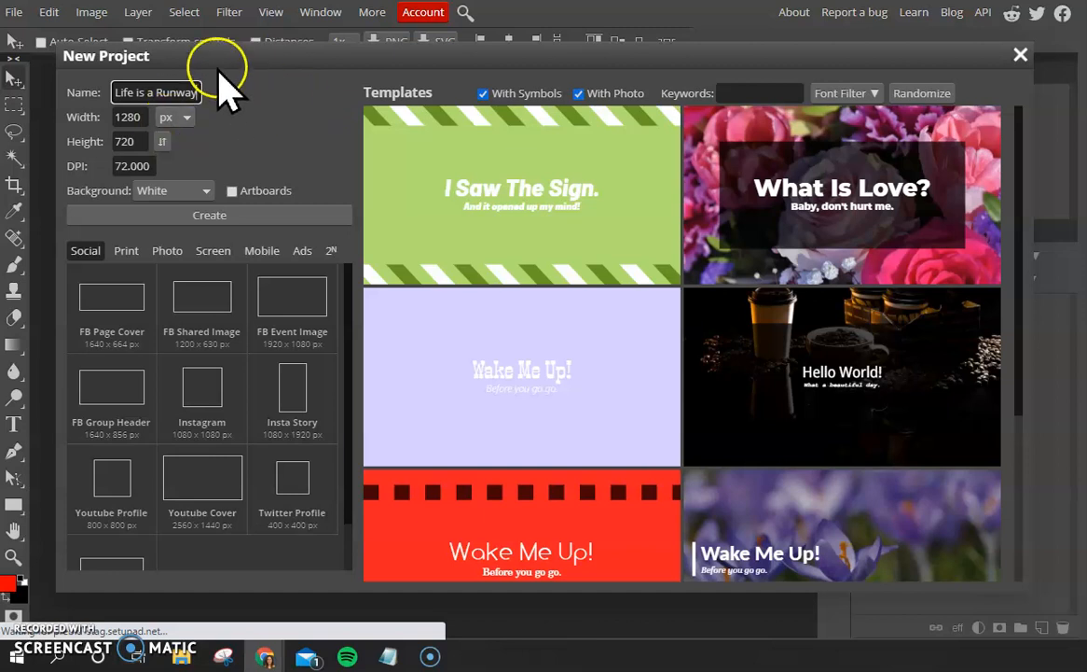
pyautogui.click(168, 192)
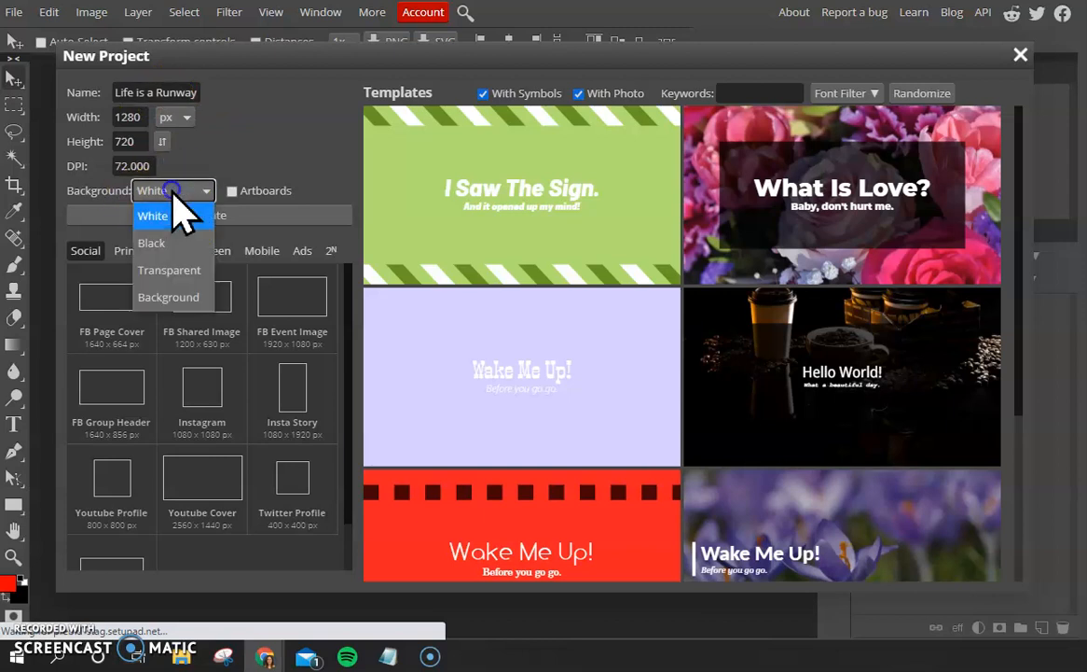
pyautogui.click(178, 269)
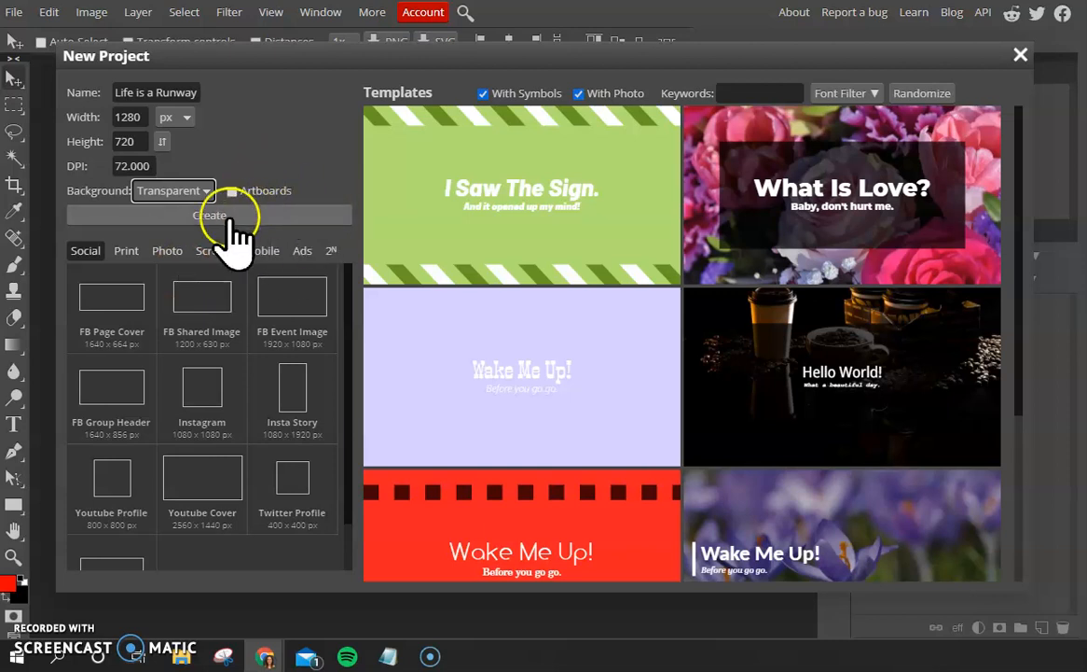
pyautogui.click(128, 308)
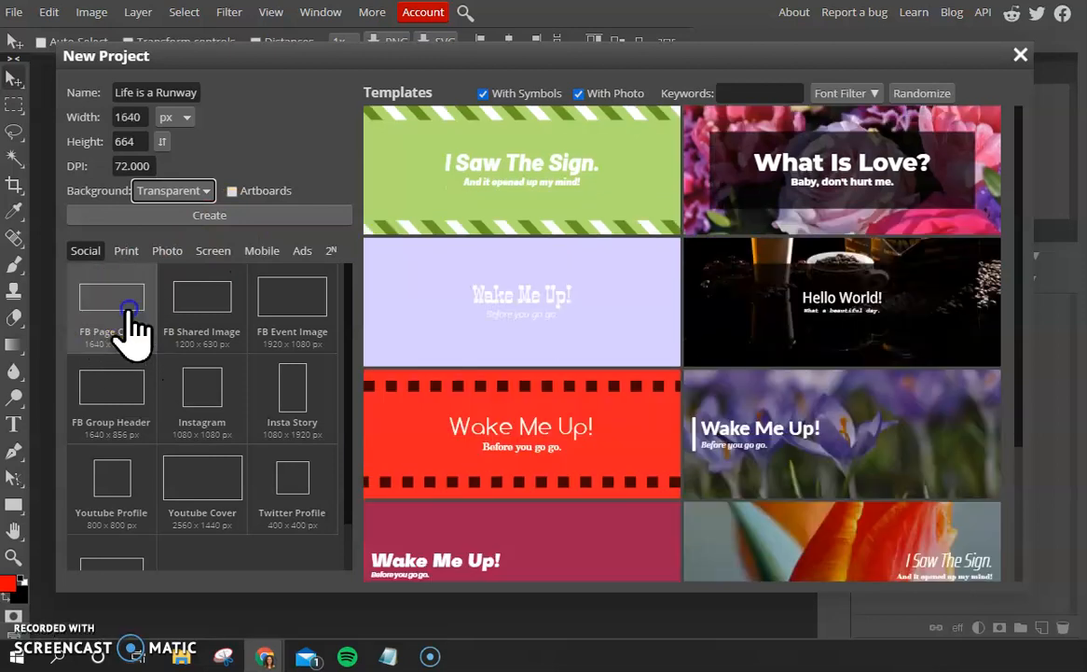
pyautogui.click(217, 217)
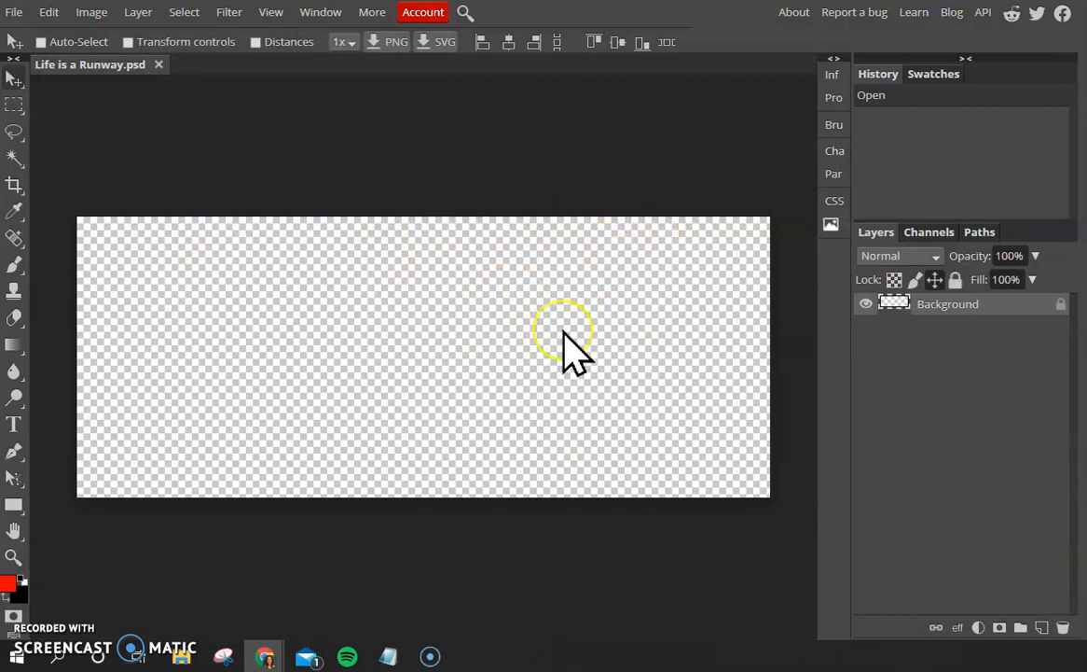
# Add the text "Life is a Runway" to the canvas and set its size to 300 px
pyautogui.click(14, 427)
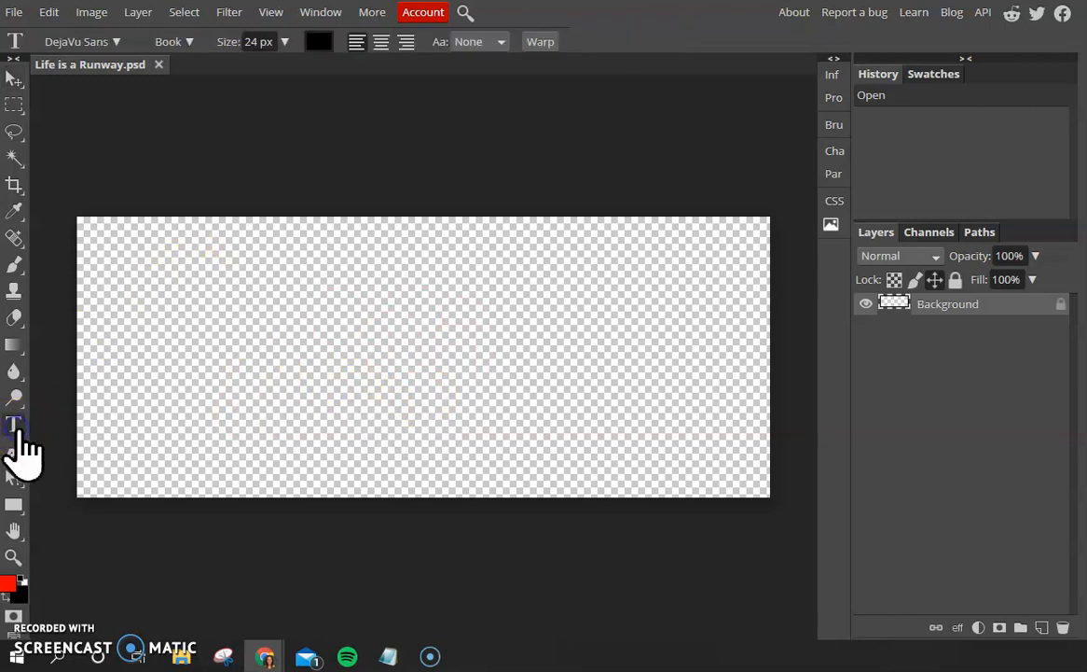
pyautogui.click(275, 347)
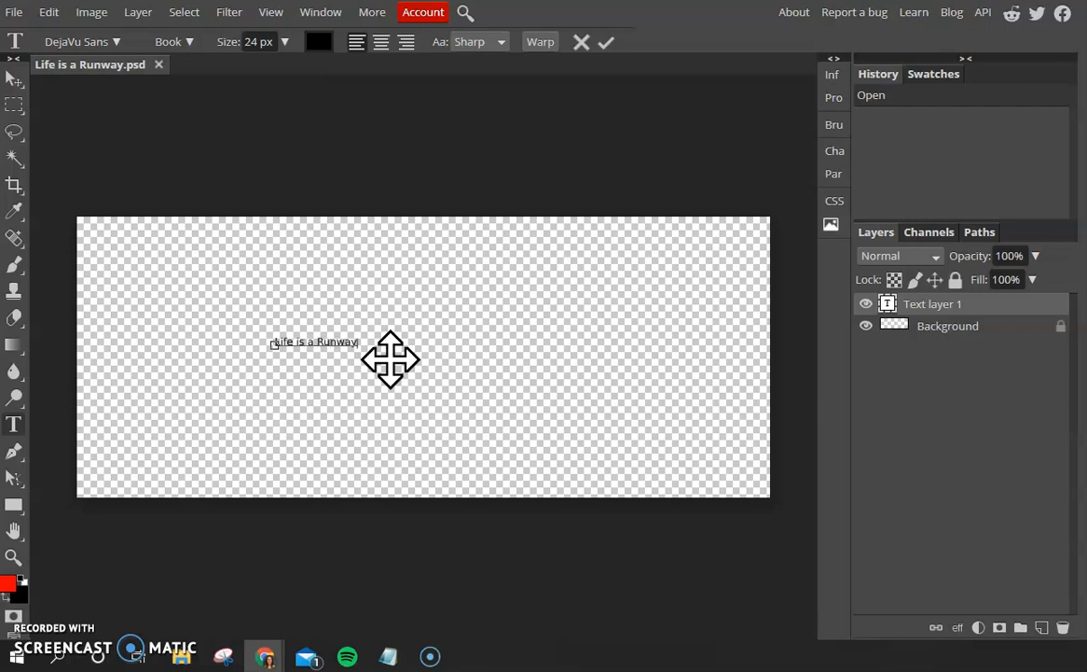
pyautogui.click(344, 337)
pyautogui.moveTo(350, 344); pyautogui.dragTo(278, 347)
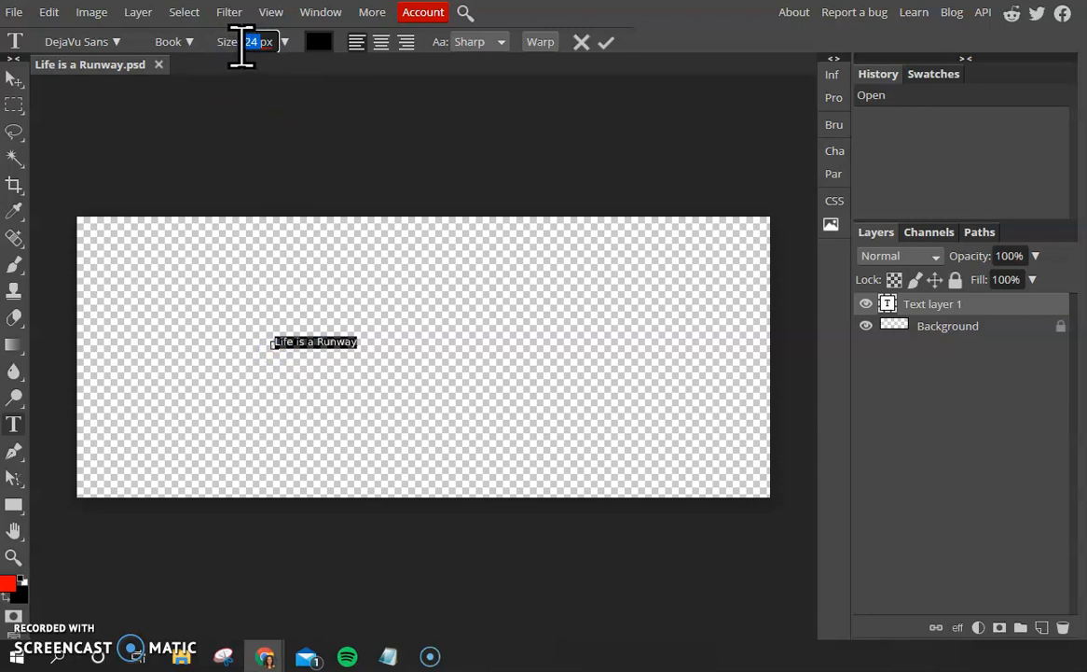
pyautogui.press('Return')
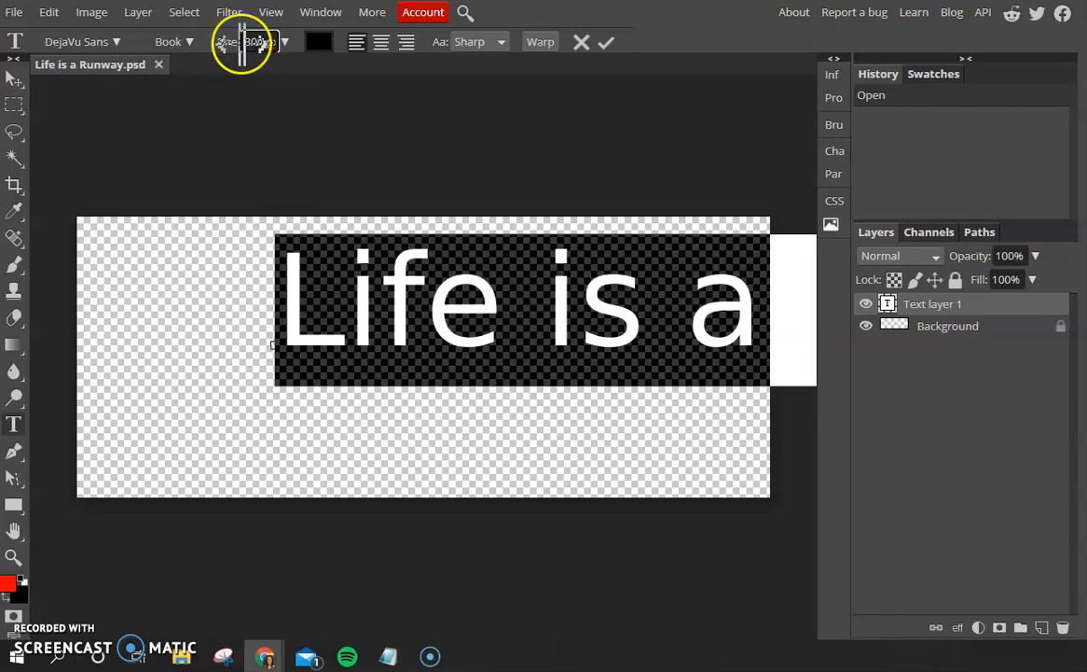
pyautogui.click(606, 42)
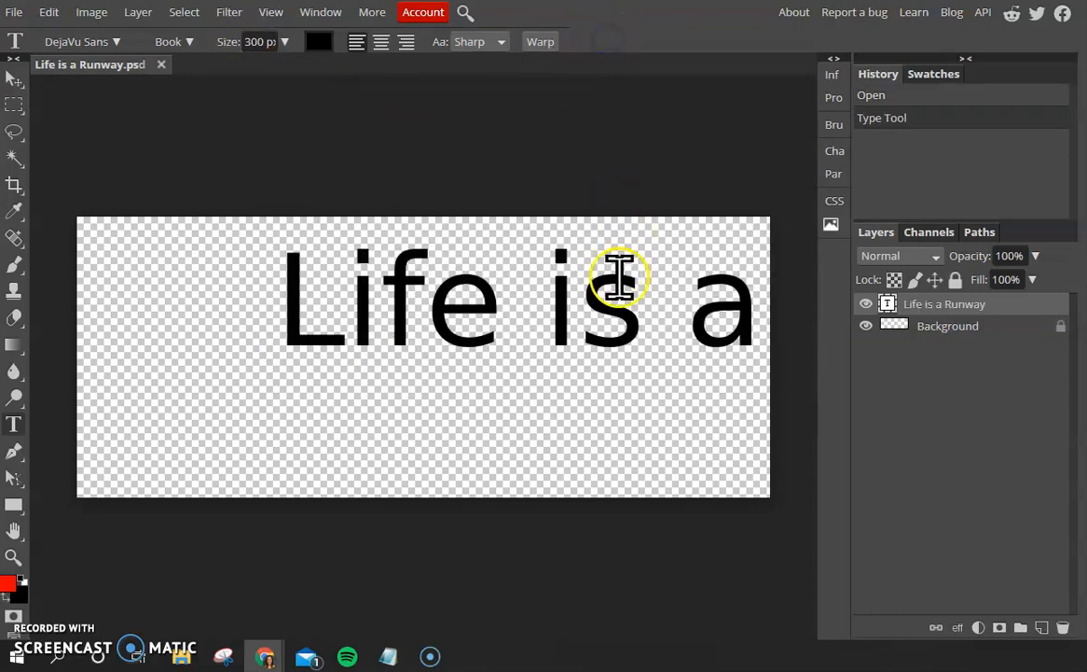
# Move the text left and slightly down so it starts at the canvas's left edge
pyautogui.moveTo(619, 277); pyautogui.dragTo(574, 280)
pyautogui.click(606, 42)
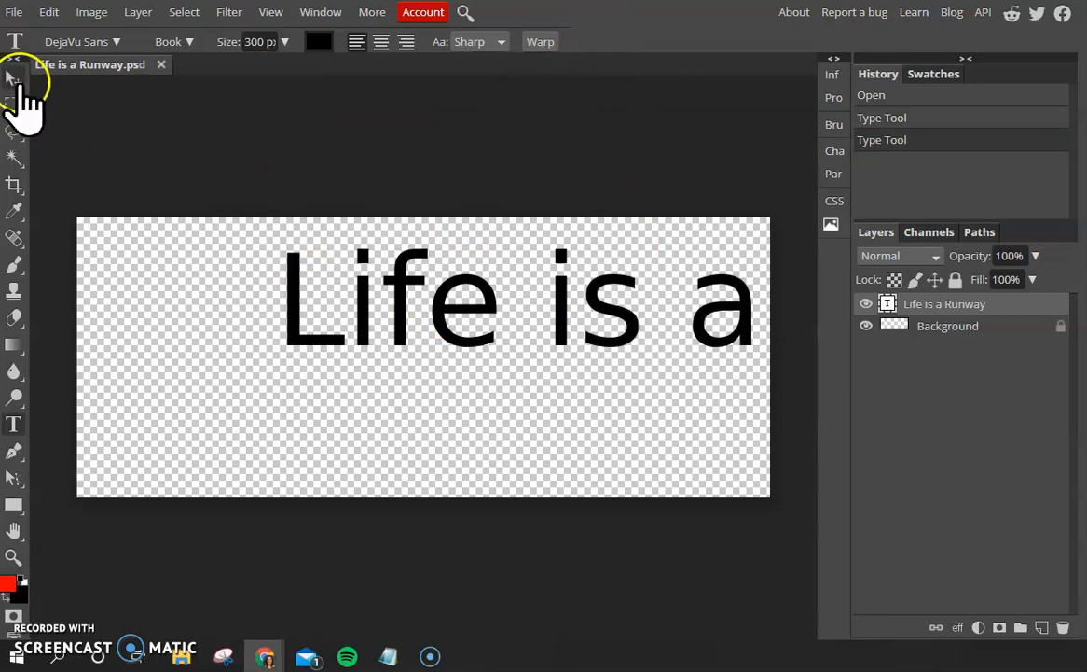
pyautogui.click(15, 80)
pyautogui.moveTo(550, 289); pyautogui.dragTo(384, 328)
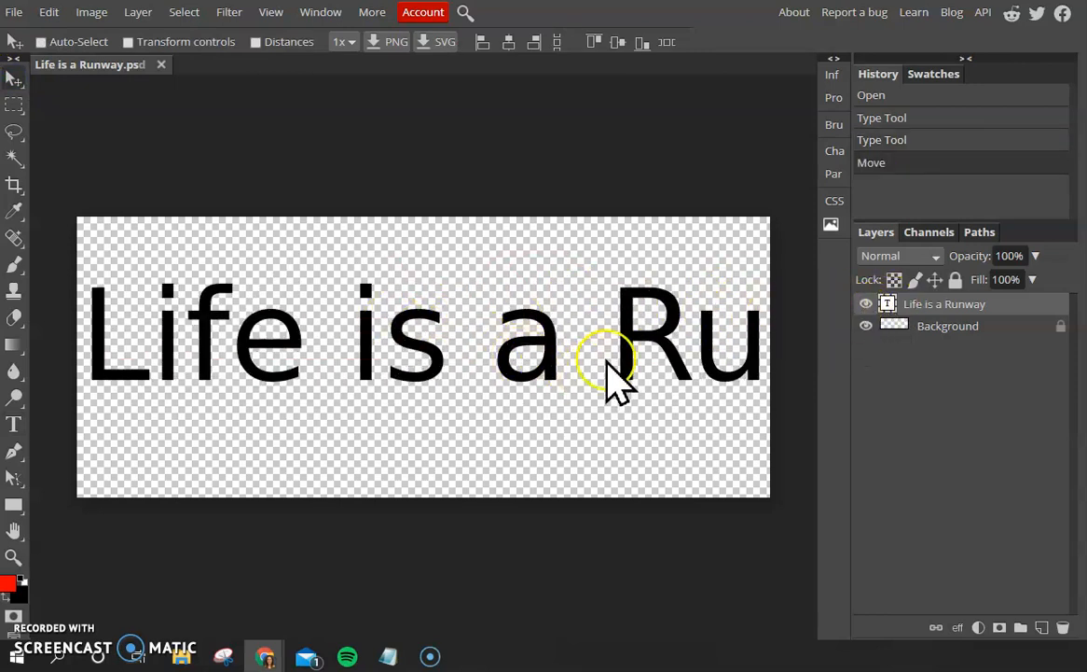
# Change the text's font to Flash Back - Demo and move the text toward the middle of the canvas
pyautogui.doubleClick(887, 306)
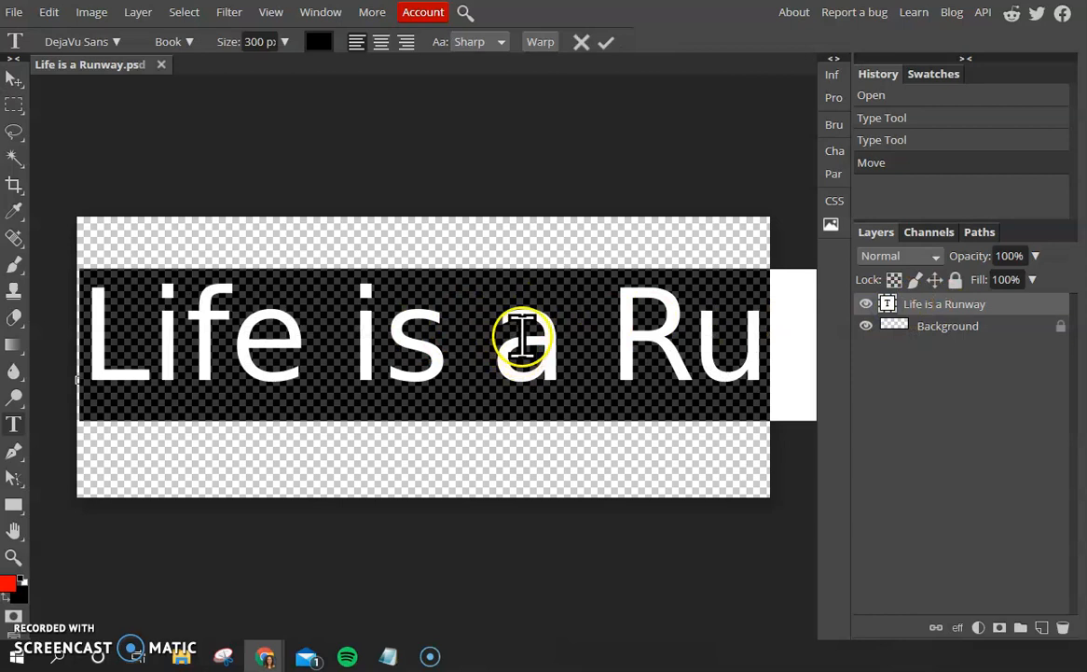
pyautogui.click(111, 47)
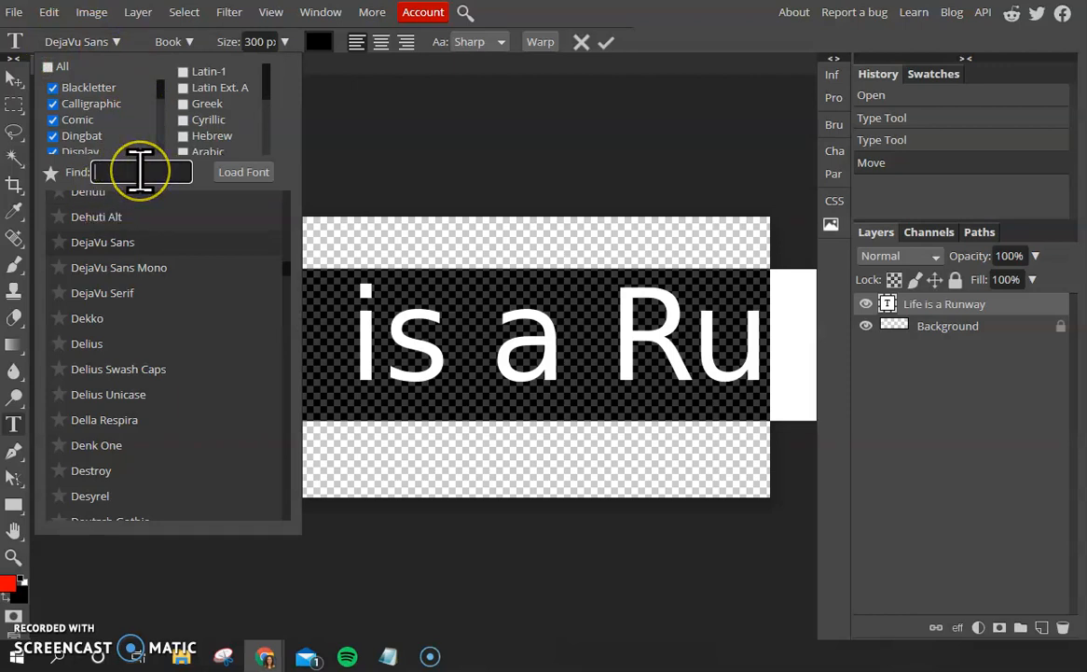
pyautogui.write('flash')
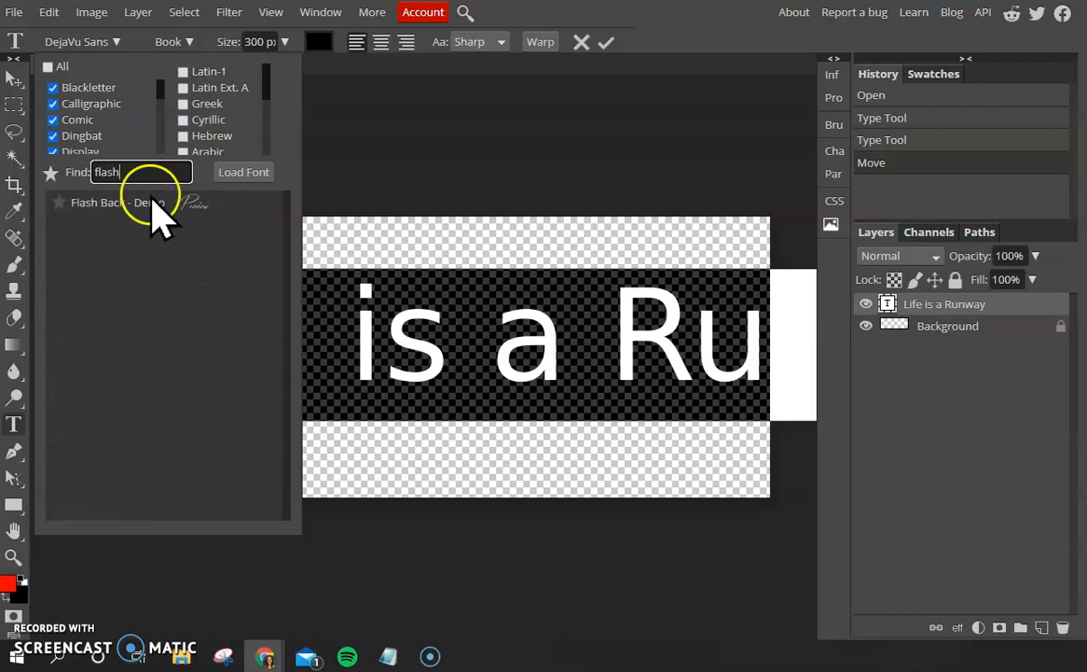
pyautogui.click(155, 204)
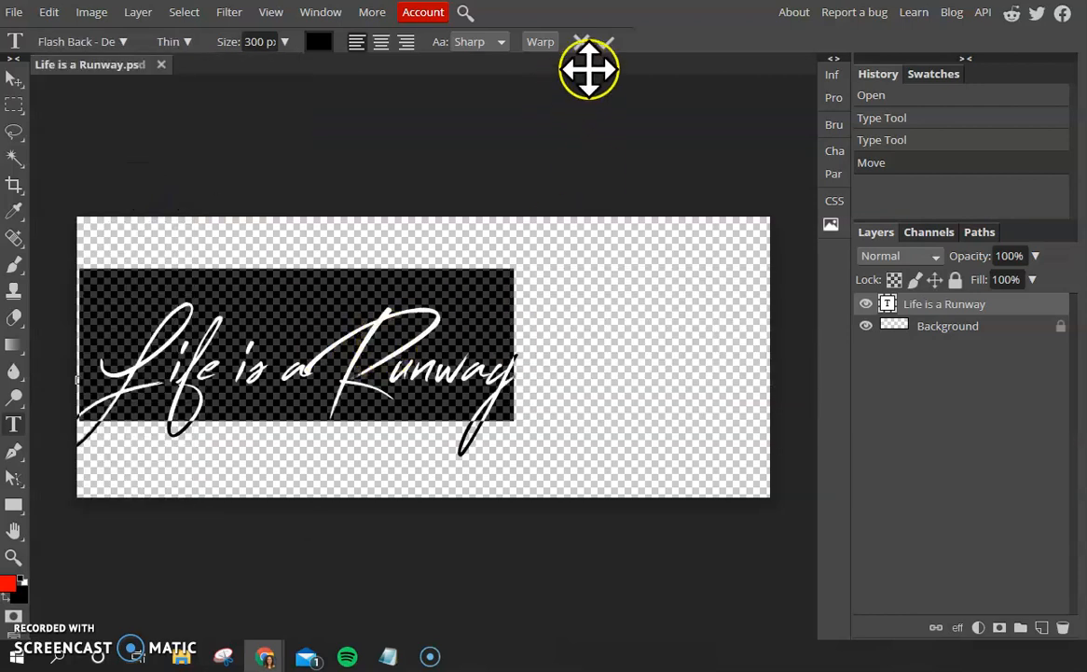
pyautogui.click(606, 42)
pyautogui.moveTo(337, 371); pyautogui.dragTo(450, 347)
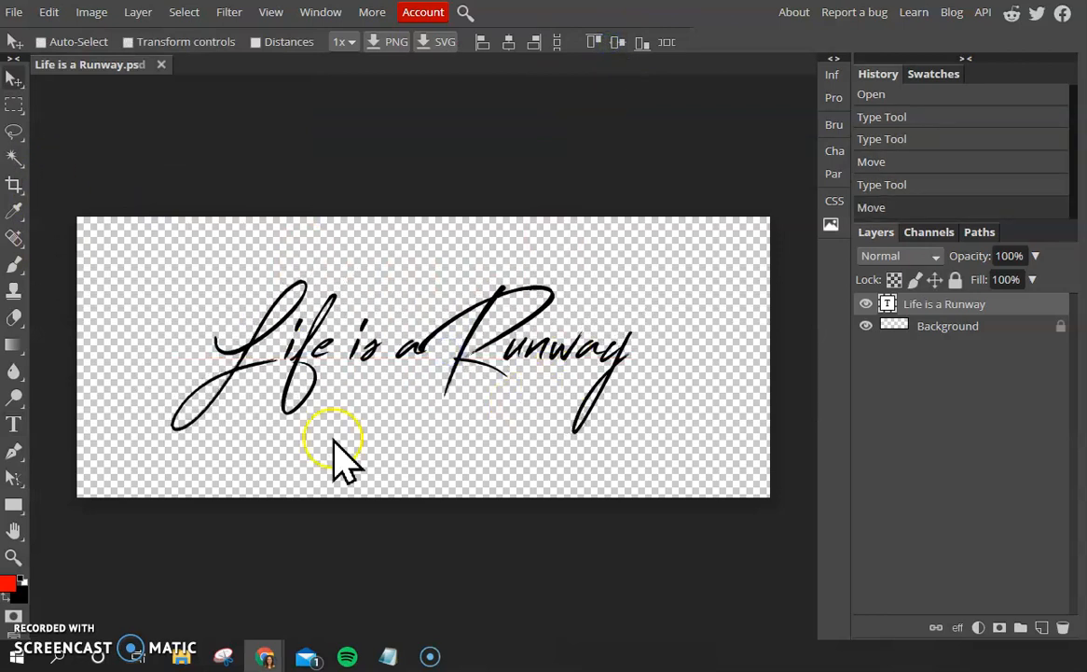
# Set the text size to 400 px and reposition the text so it fits centred on the canvas
pyautogui.doubleClick(888, 304)
pyautogui.click(253, 42)
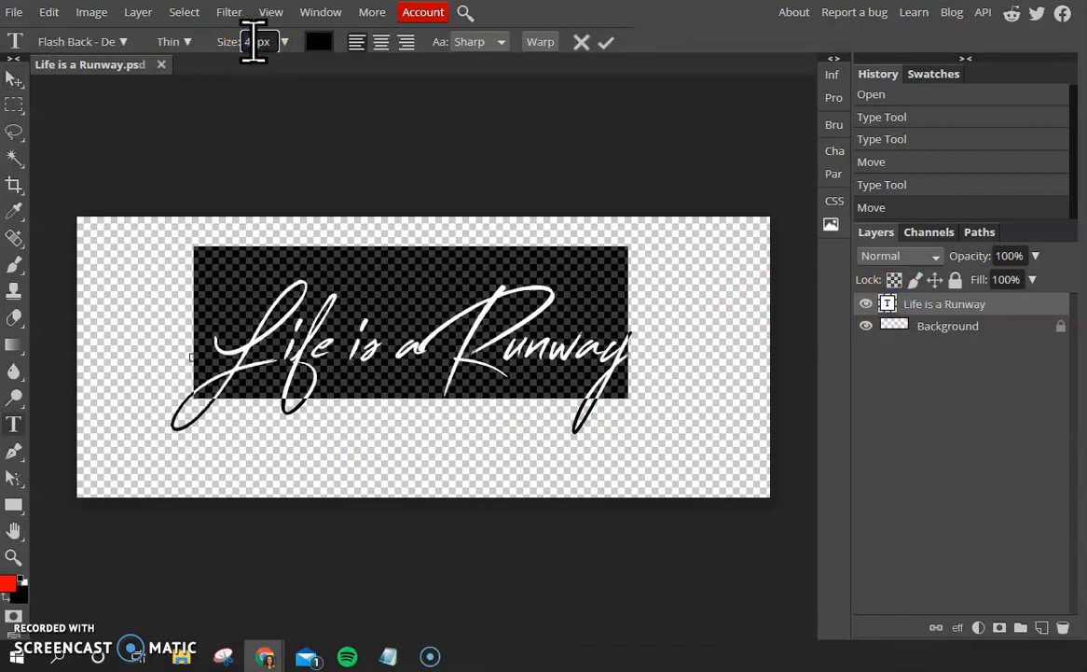
pyautogui.press('Return')
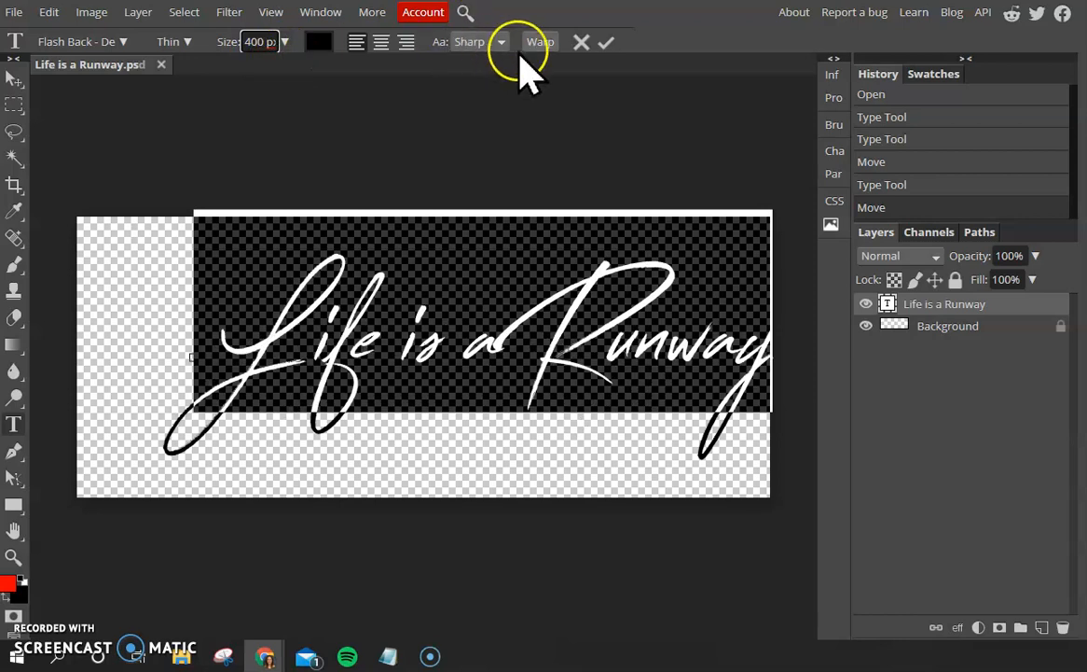
pyautogui.click(607, 43)
pyautogui.moveTo(653, 291); pyautogui.dragTo(597, 277)
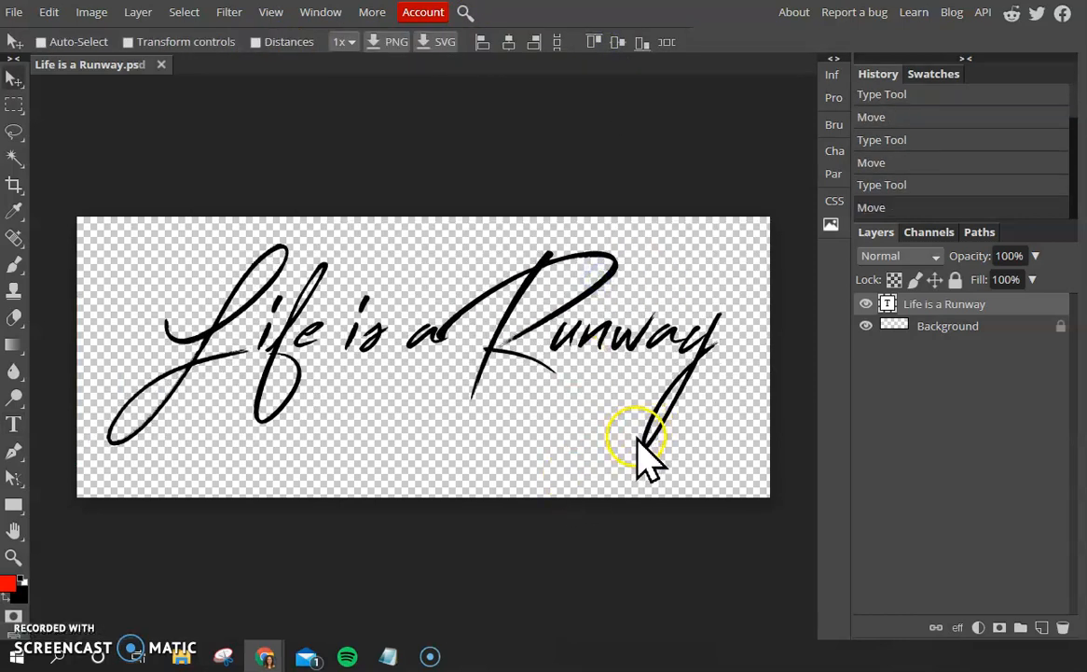
# Change the colour of the "Life is a Runway" text to white
pyautogui.doubleClick(888, 306)
pyautogui.click(318, 41)
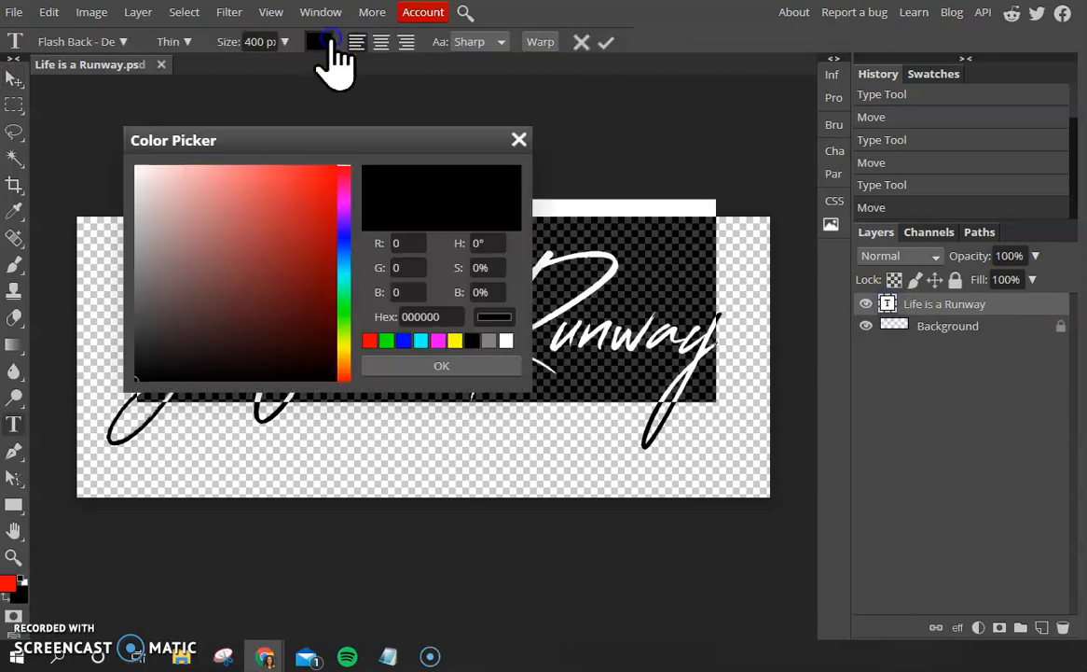
pyautogui.click(506, 340)
pyautogui.click(479, 366)
pyautogui.click(606, 41)
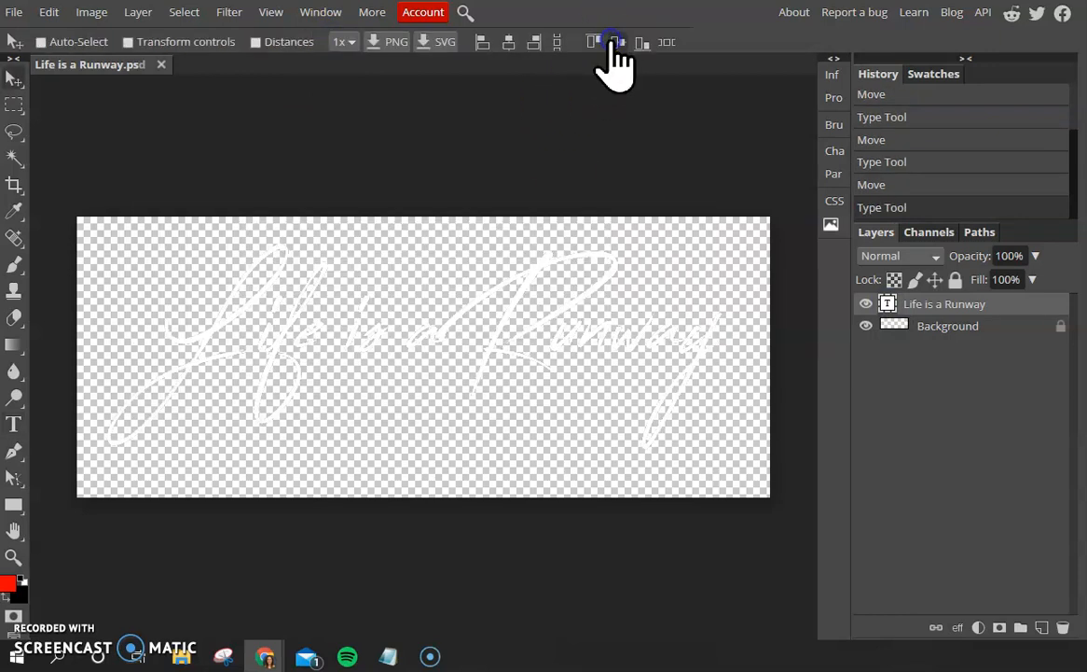
# Nudge the text slightly down and right on the canvas and set its colour to black
pyautogui.moveTo(469, 367); pyautogui.dragTo(508, 297)
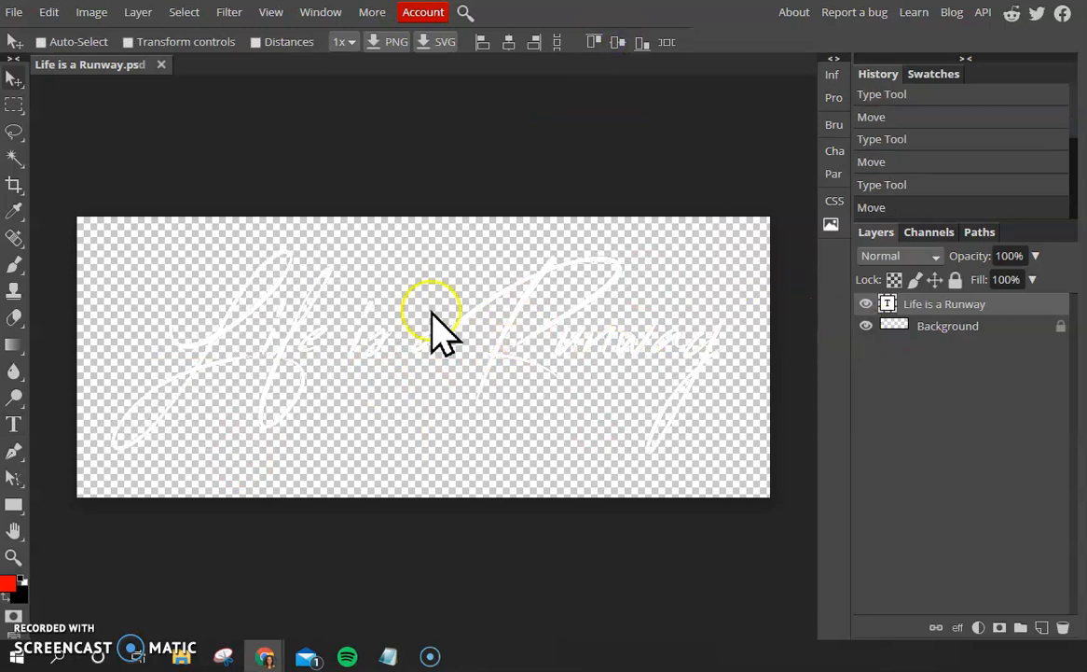
pyautogui.doubleClick(888, 304)
pyautogui.click(318, 41)
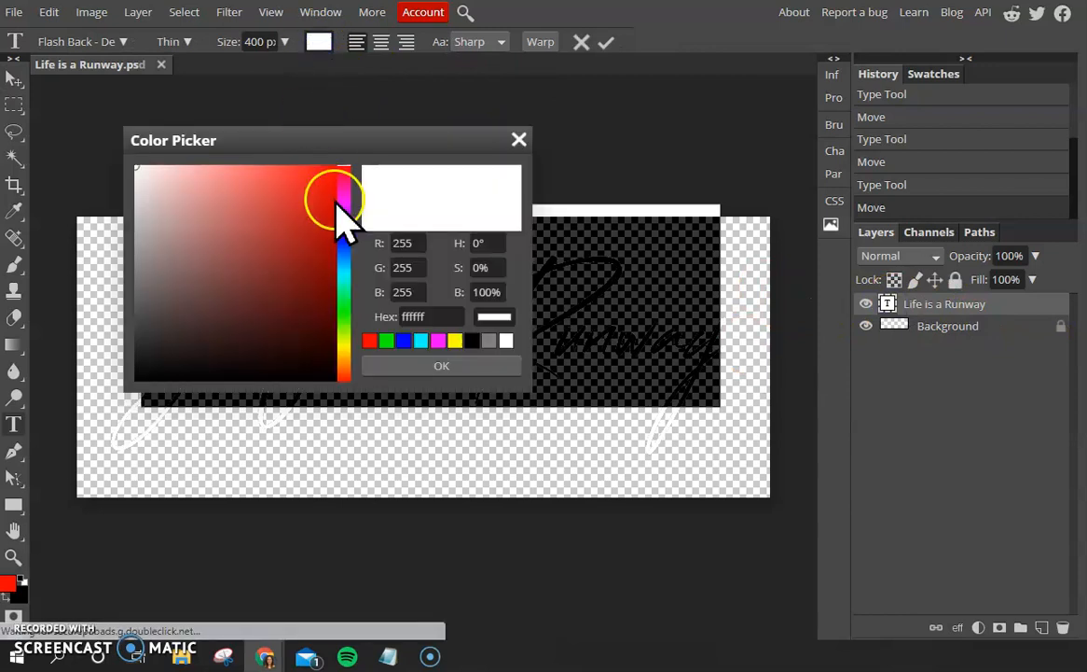
pyautogui.click(472, 341)
pyautogui.click(466, 365)
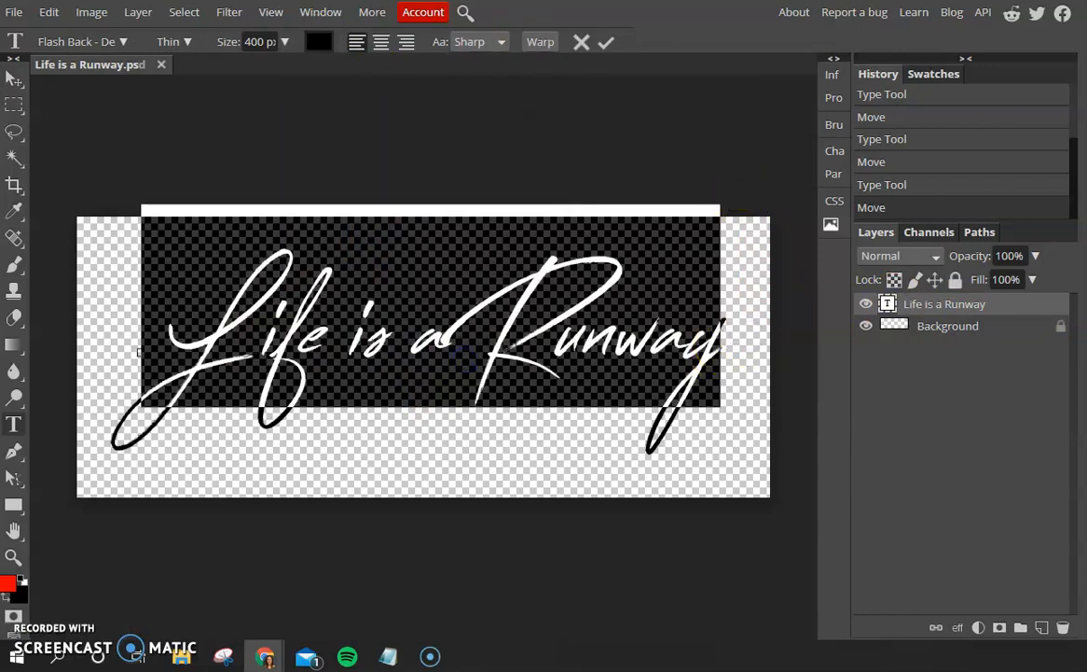
pyautogui.click(606, 42)
# Export the design as a TIFF file at 1640 x 664 px
pyautogui.click(15, 13)
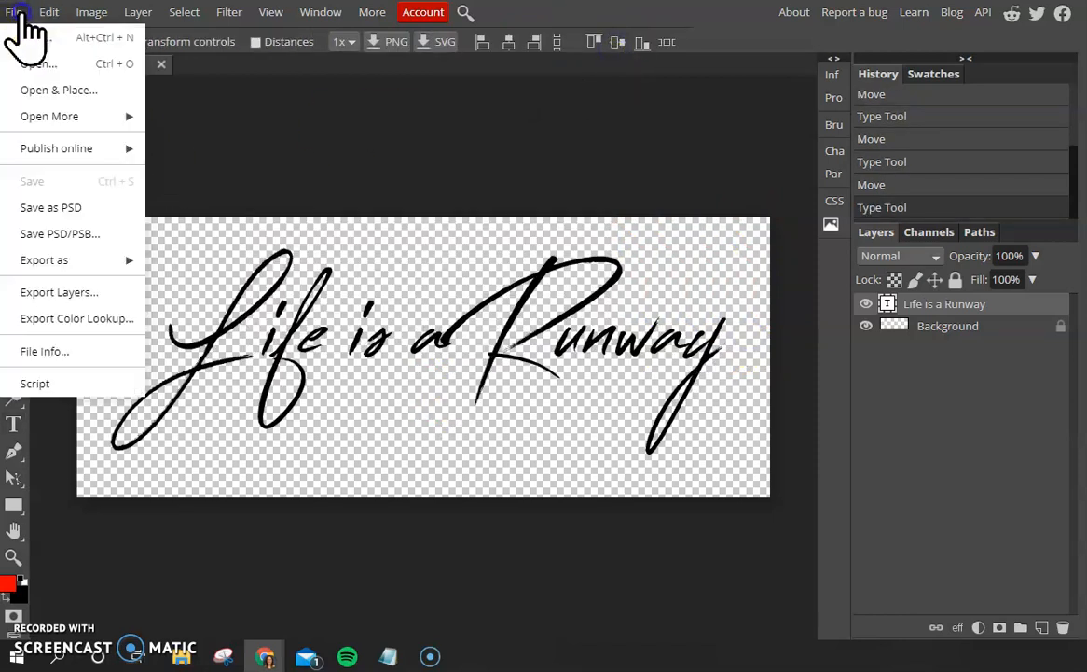
pyautogui.click(47, 260)
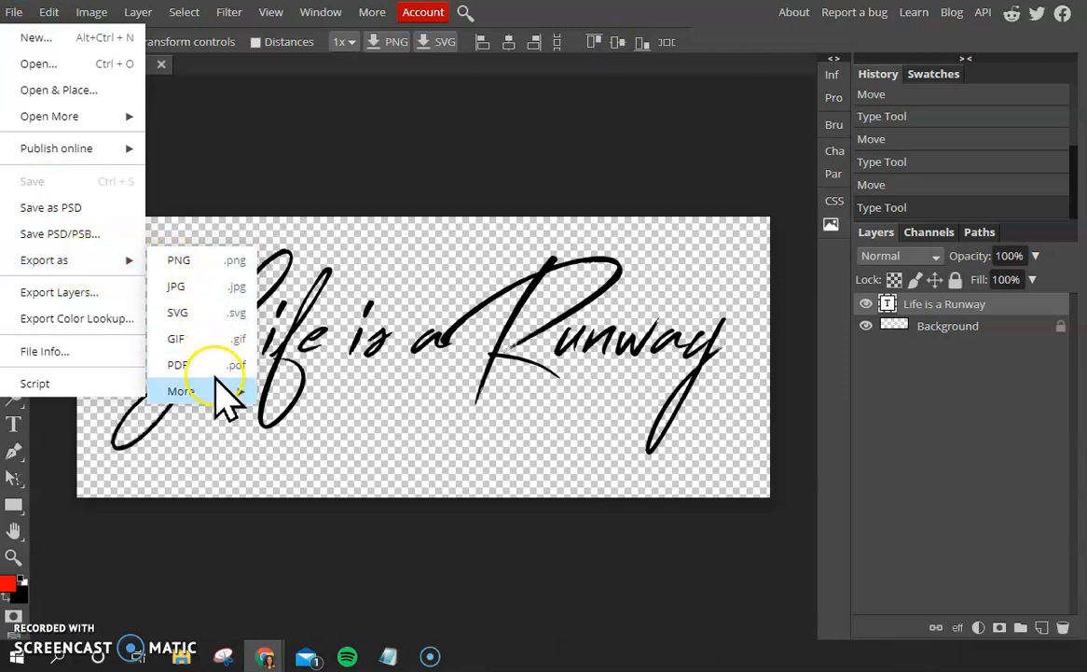
pyautogui.moveTo(217, 393)
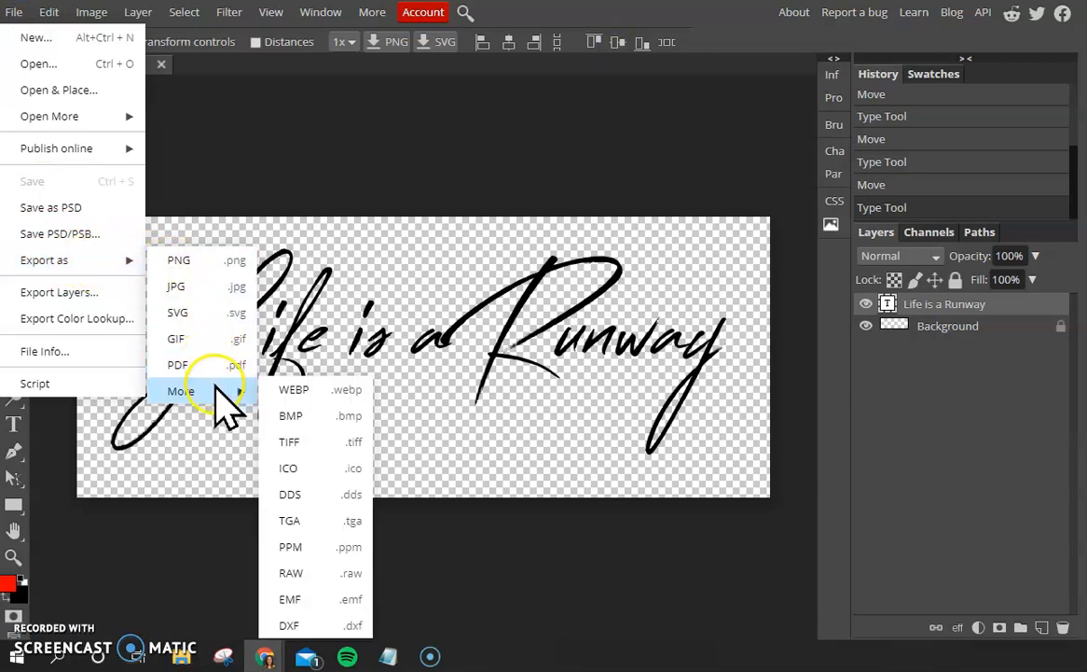
pyautogui.click(326, 442)
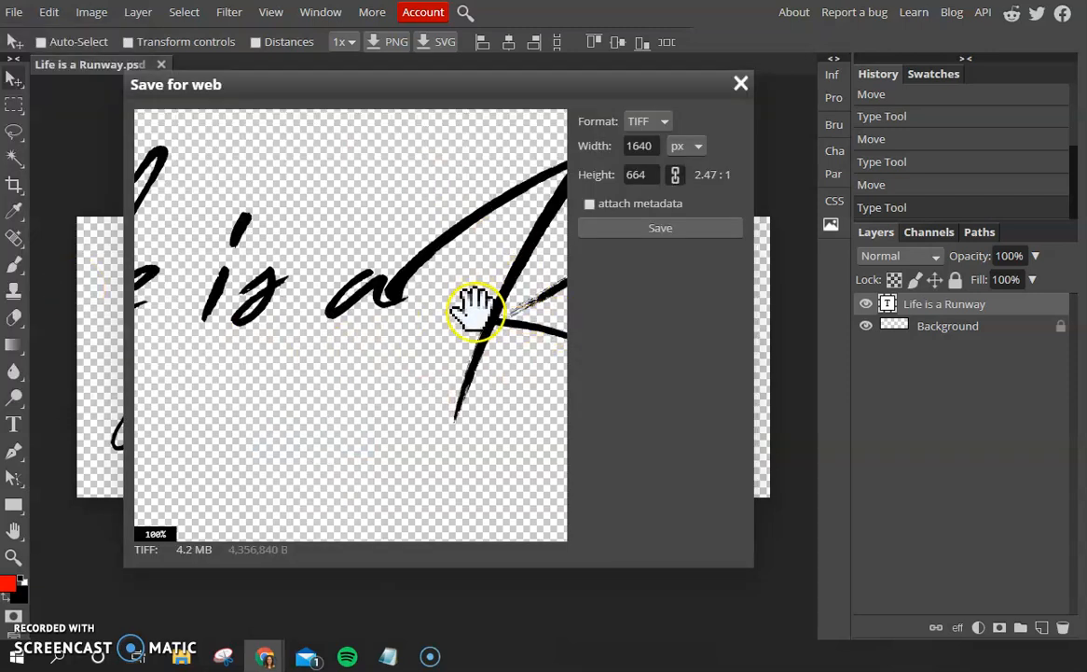
pyautogui.click(668, 227)
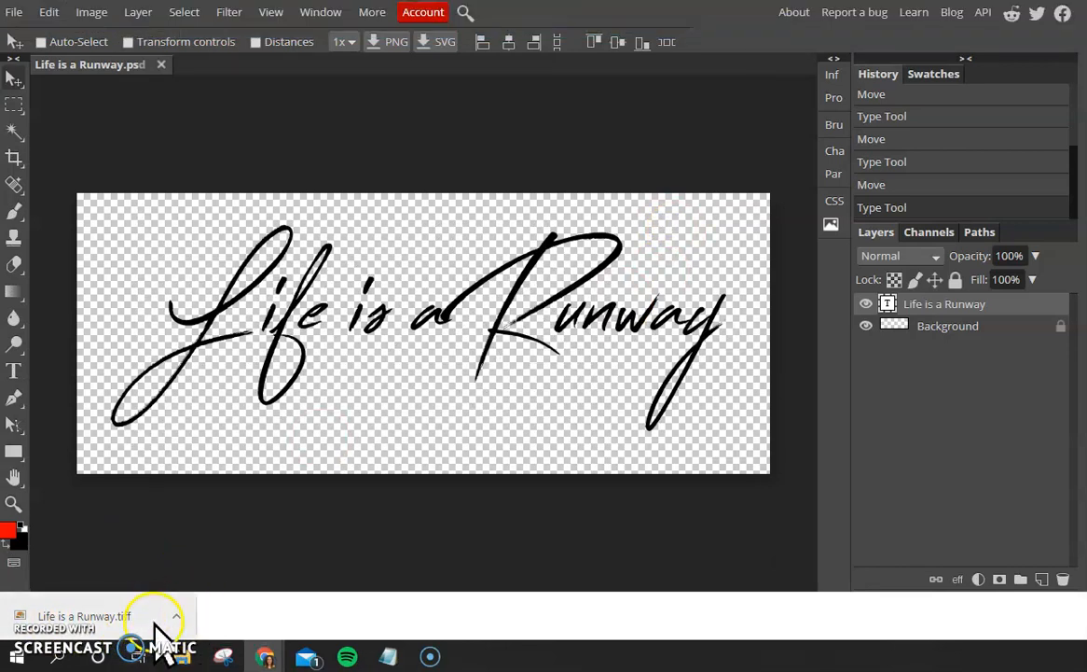
# Switch to Yearbook Avenue, open the yearbook's page layout editor and show its list of pages
pyautogui.hotkey('ctrl', 'Tab')
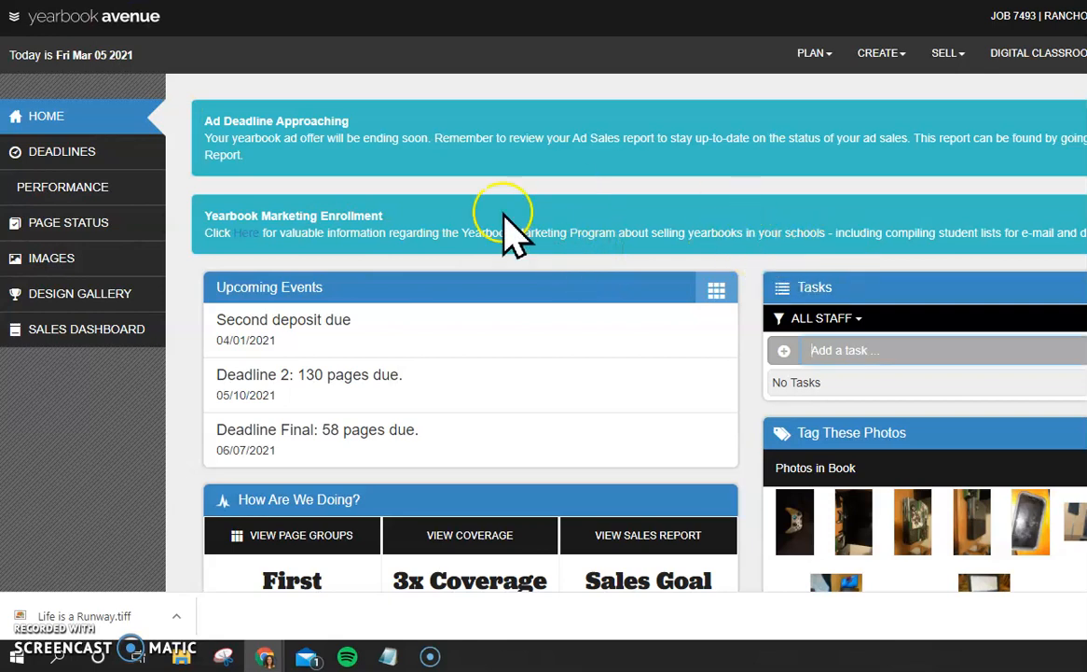
pyautogui.click(888, 56)
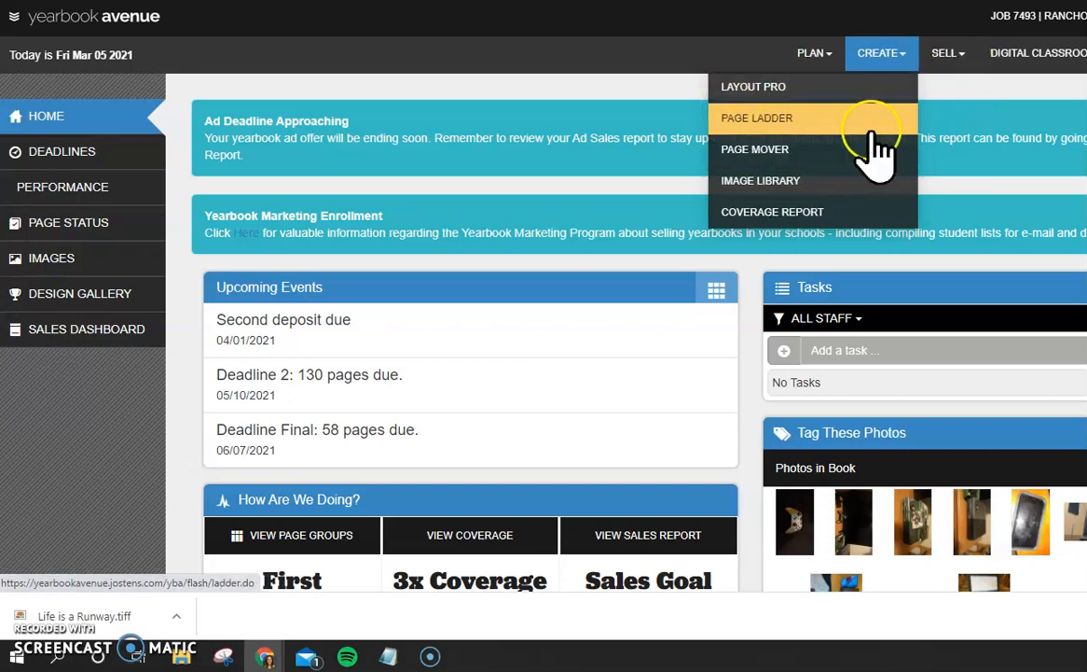
pyautogui.click(776, 179)
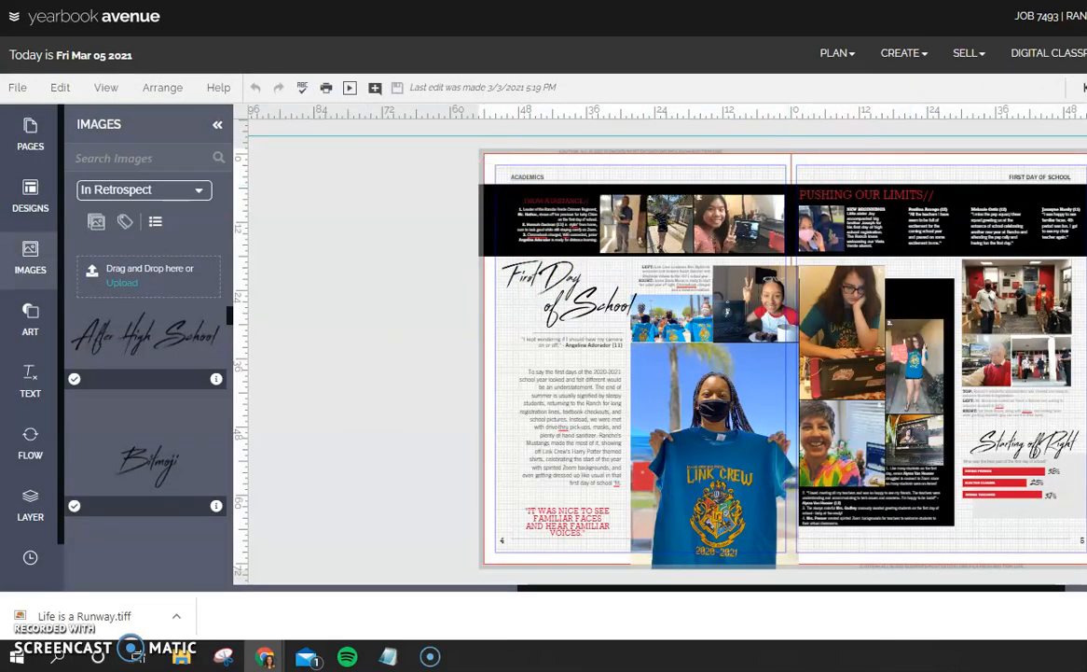
pyautogui.click(38, 140)
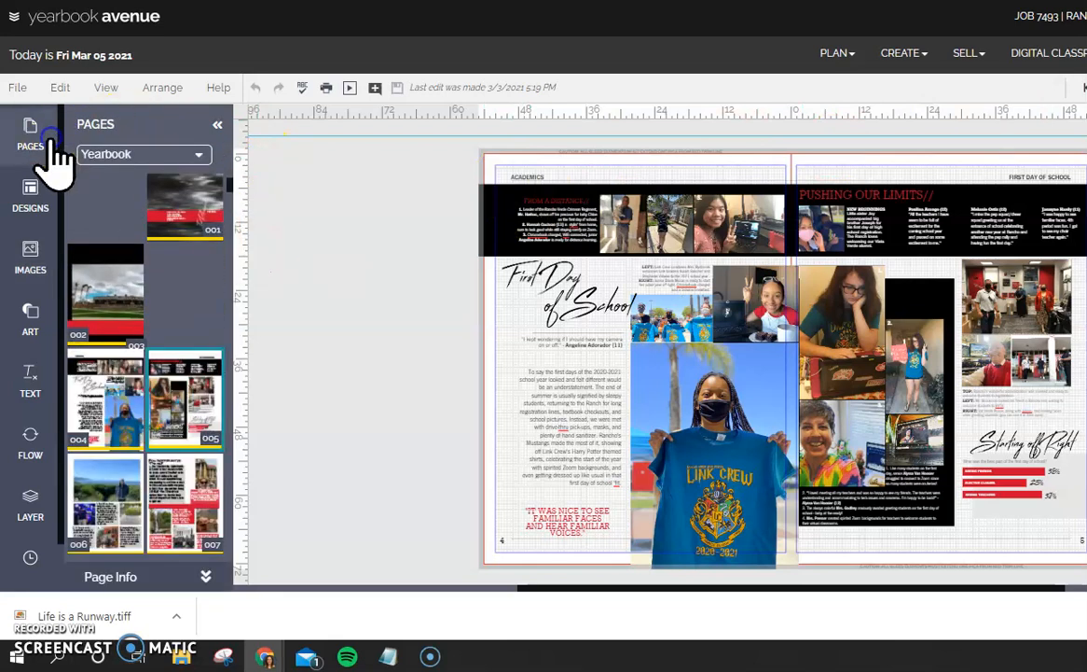
# Open the spread for pages 26–27 and delete the "Life is a Catwalk" and "Fashion" headline text on page 27
pyautogui.scroll(-6, 159, 364)
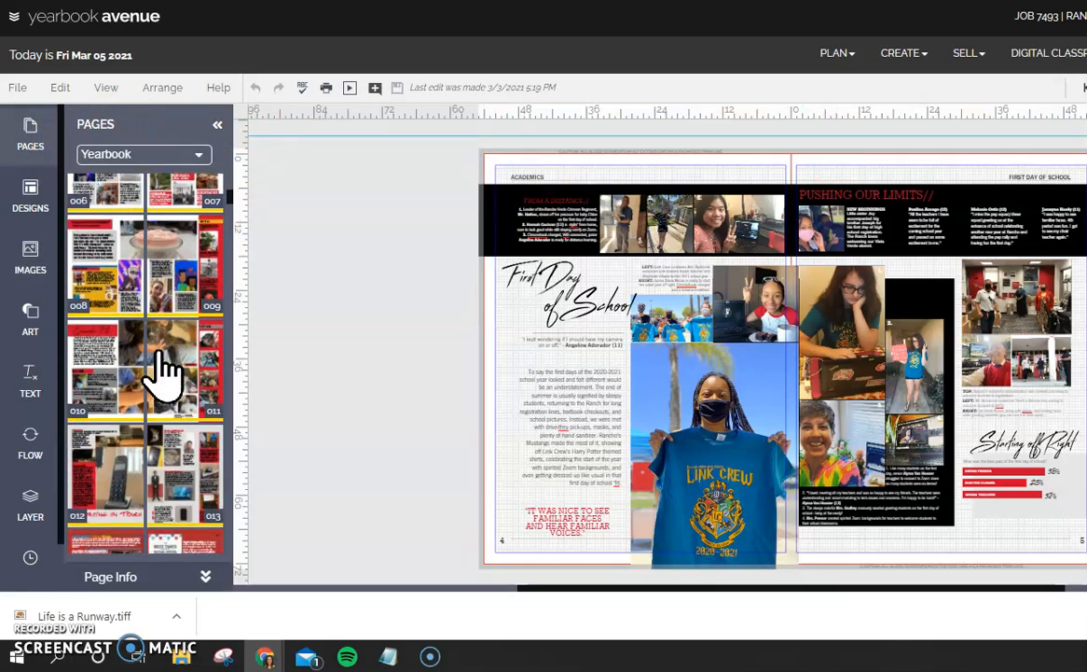
pyautogui.scroll(-8, 163, 369)
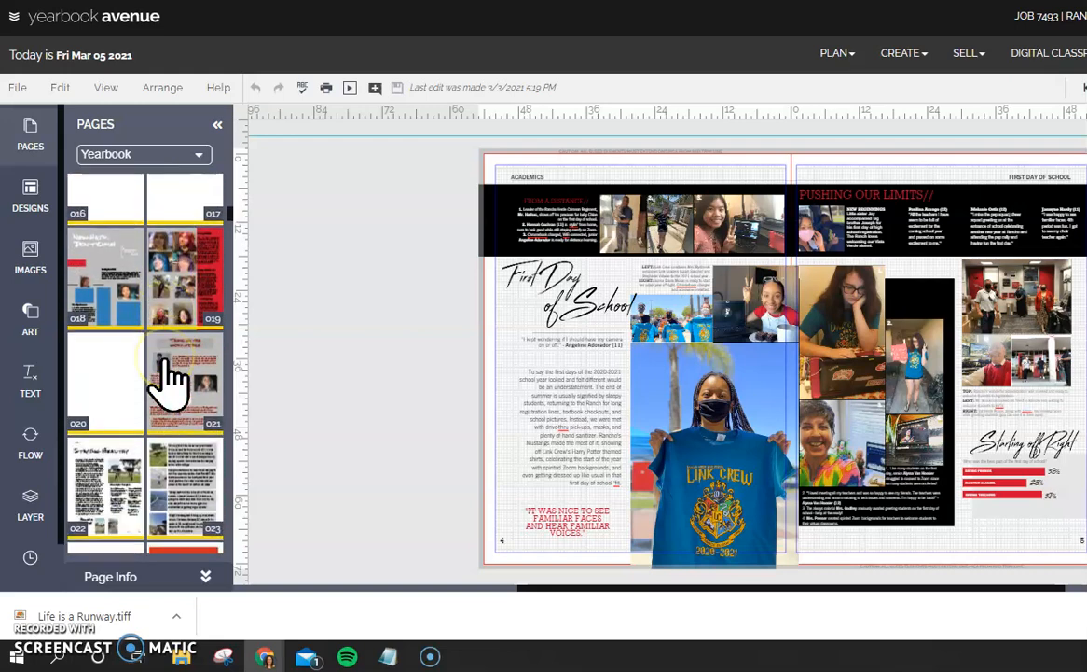
pyautogui.scroll(-4, 168, 378)
pyautogui.click(168, 383)
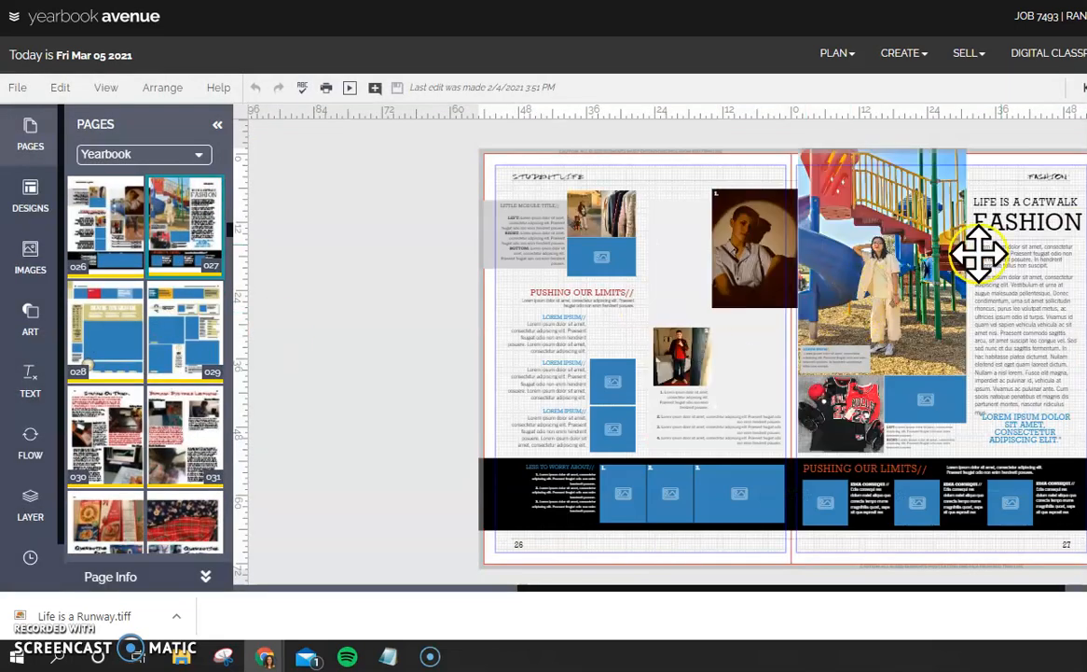
pyautogui.click(1033, 202)
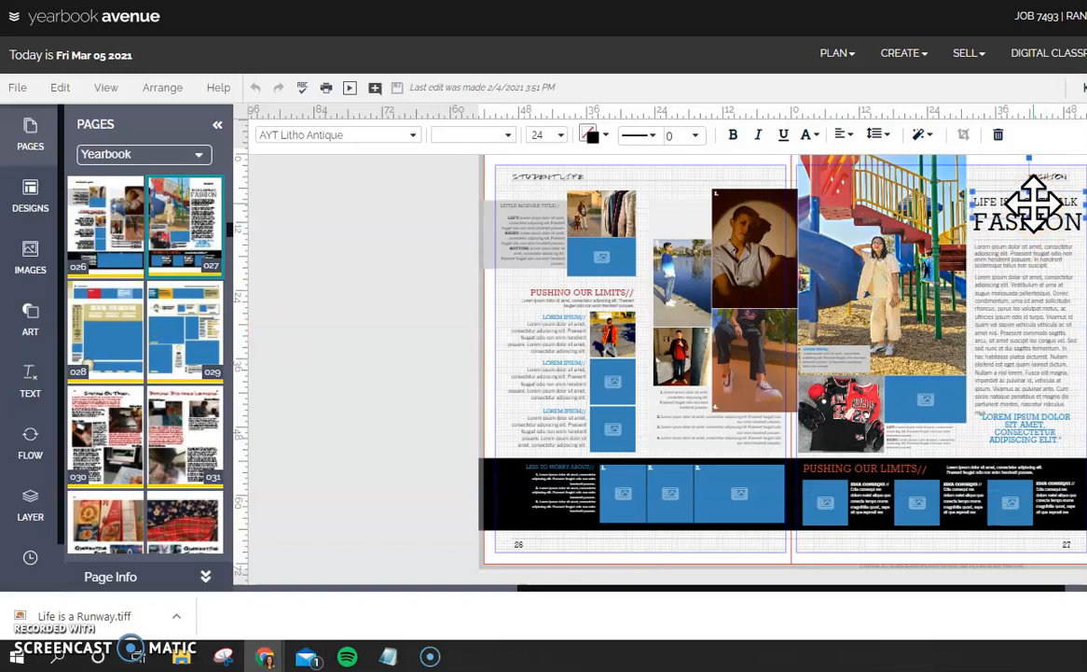
pyautogui.press('Delete')
pyautogui.click(1034, 215)
pyautogui.press('Delete')
pyautogui.click(1049, 225)
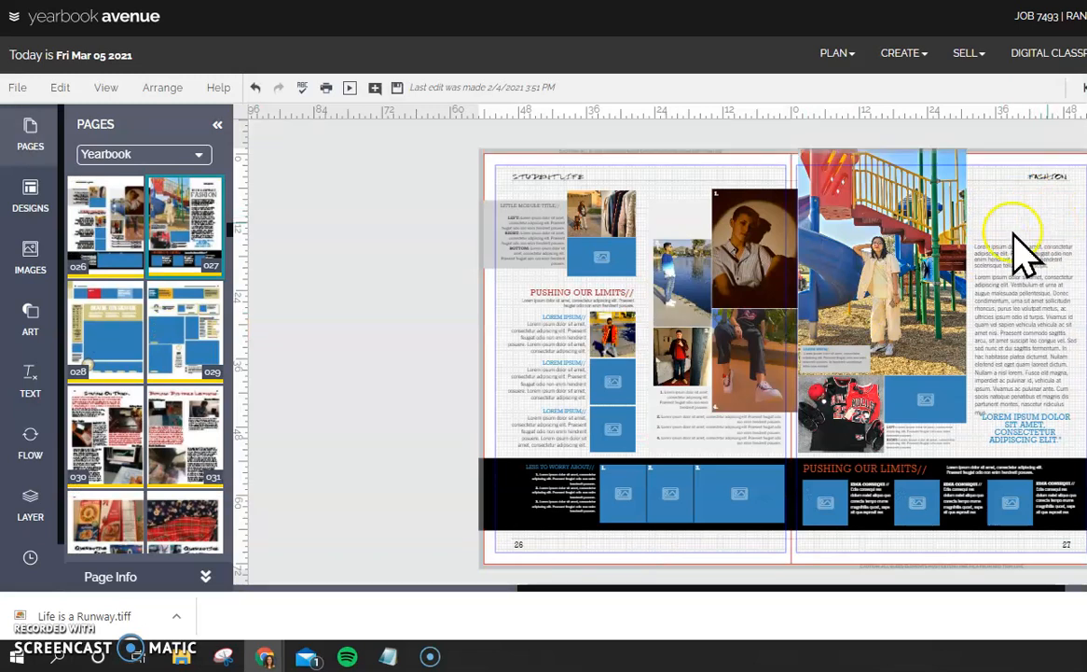
# Upload Life is a Runway.tiff from the Downloads folder into the In Retrospect image folder
pyautogui.click(36, 261)
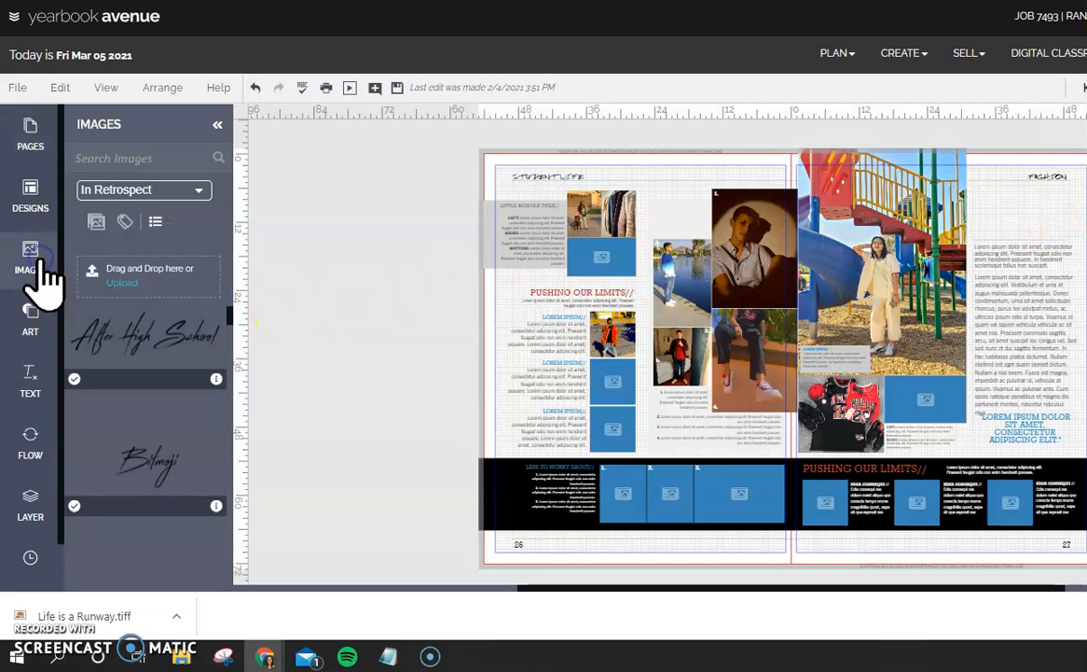
pyautogui.click(121, 281)
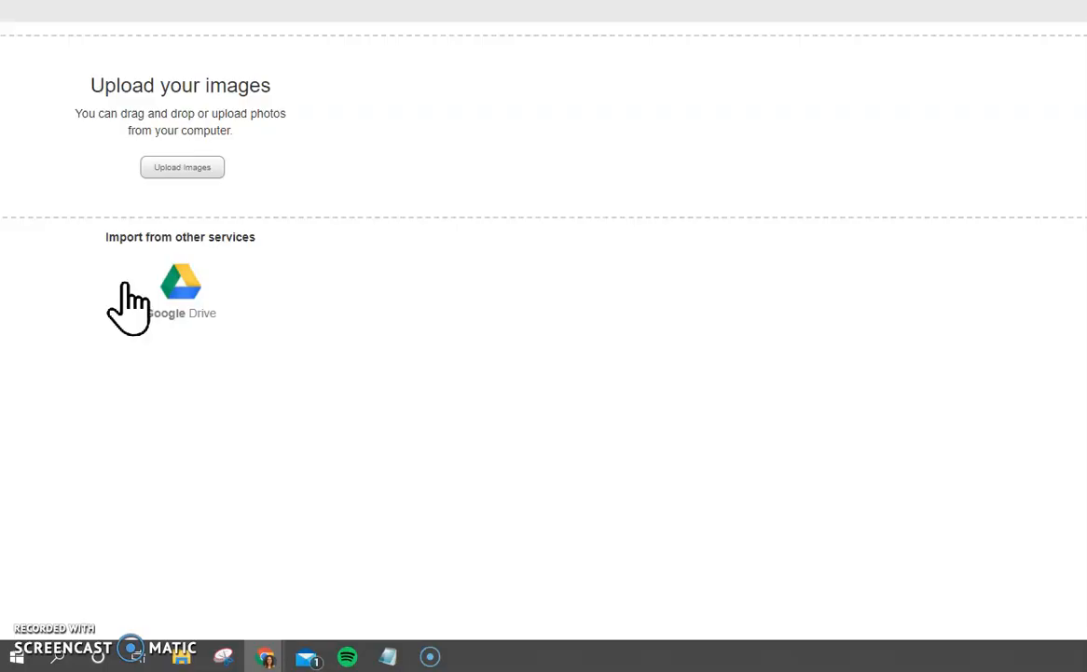
pyautogui.click(187, 173)
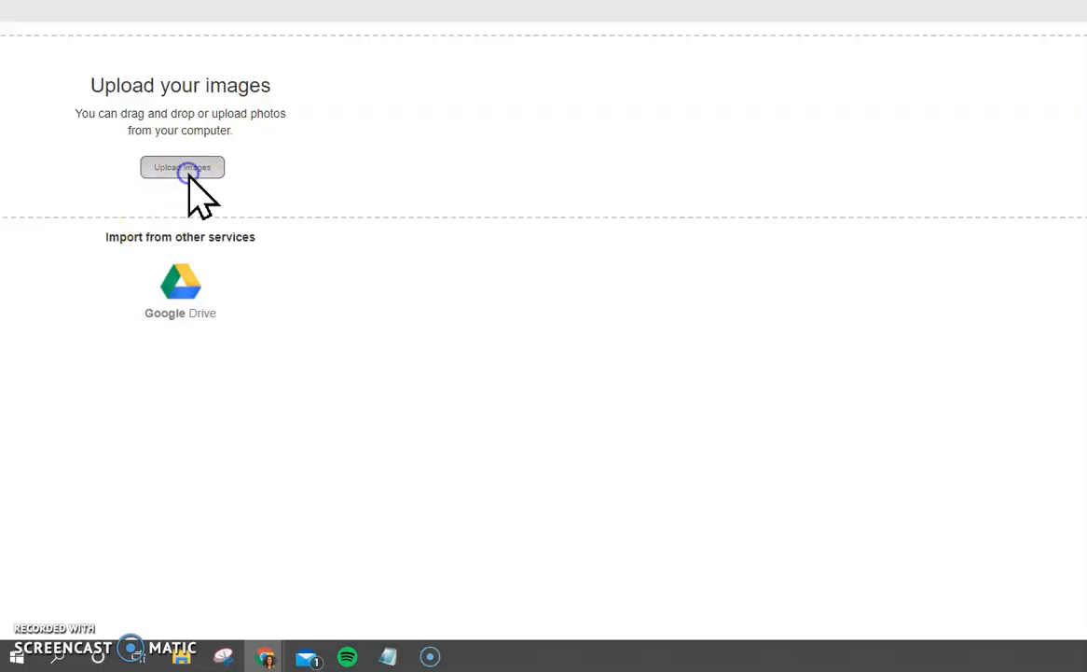
pyautogui.click(91, 178)
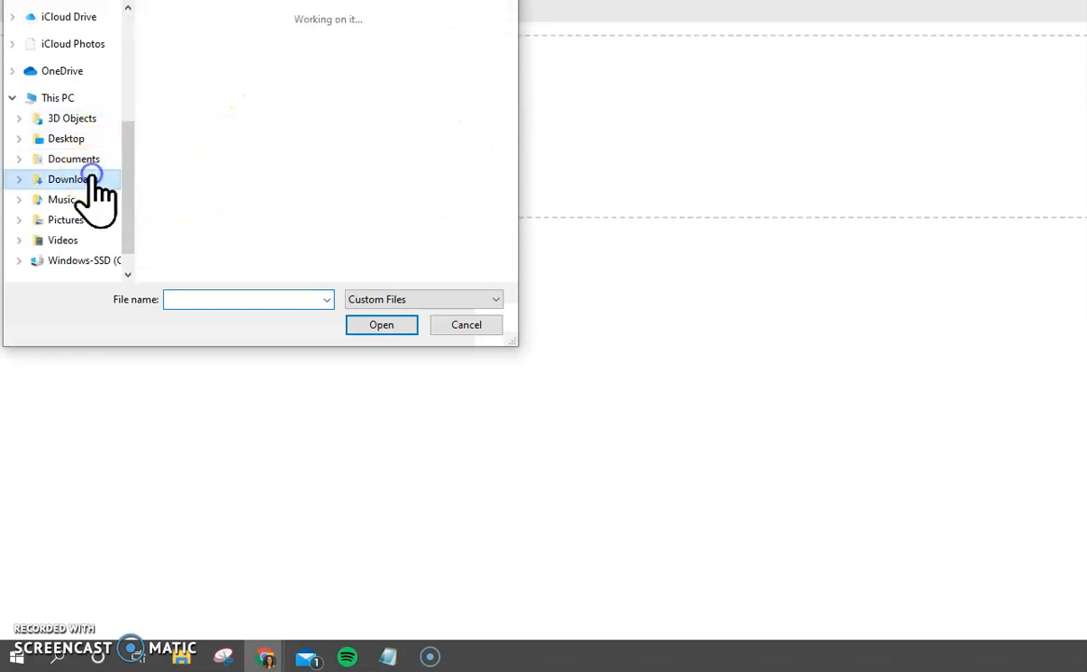
pyautogui.click(207, 94)
pyautogui.click(392, 326)
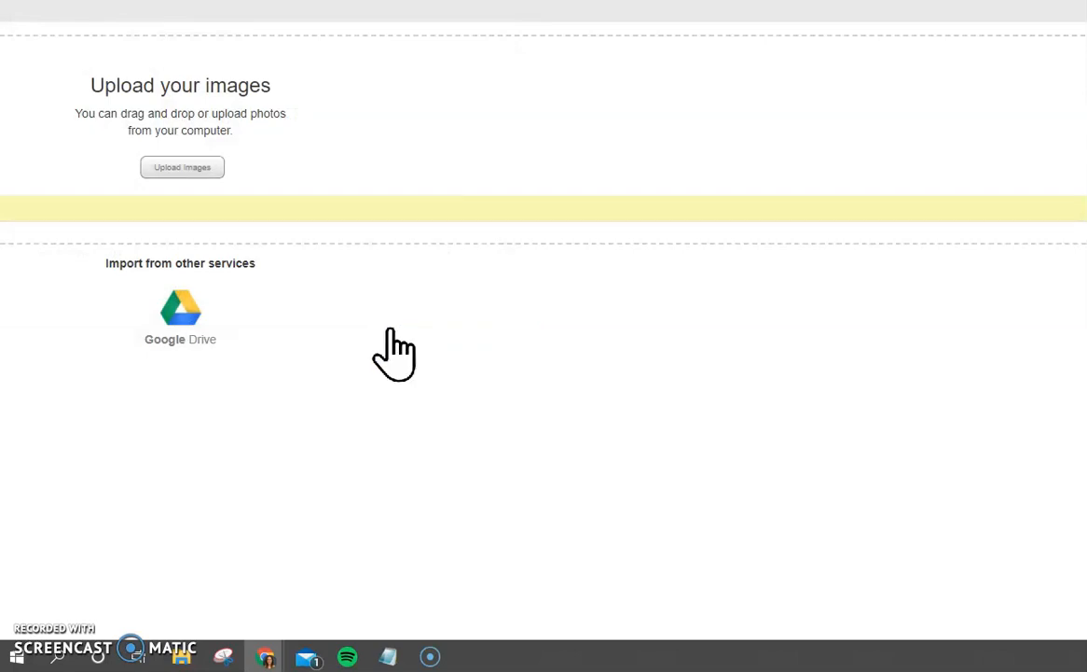
pyautogui.click(362, 310)
pyautogui.click(665, 194)
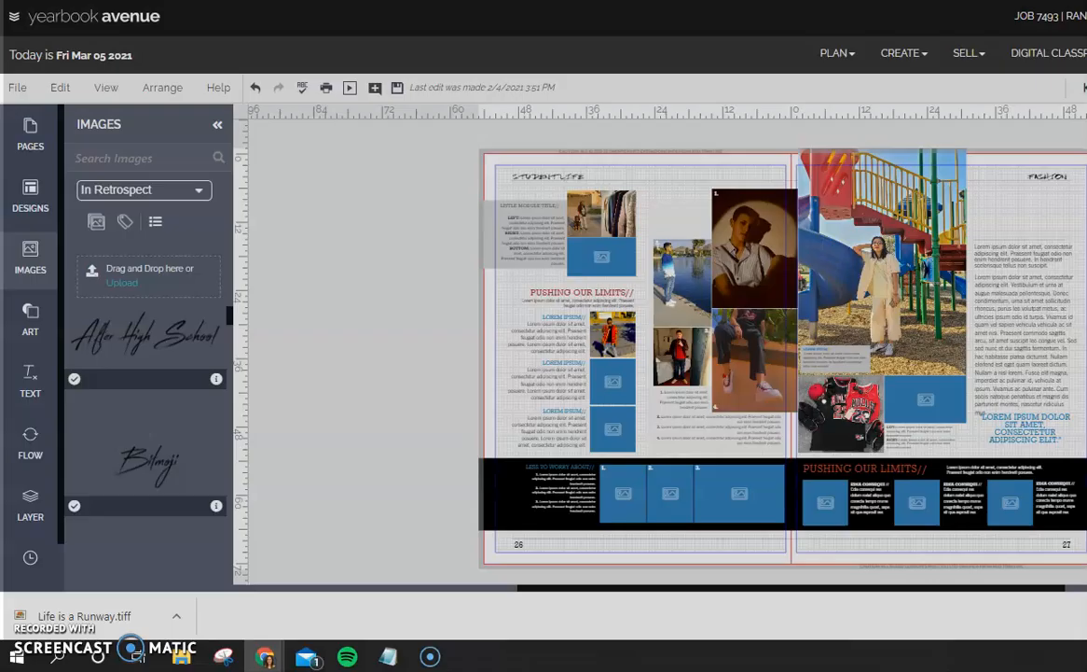
pyautogui.click(504, 322)
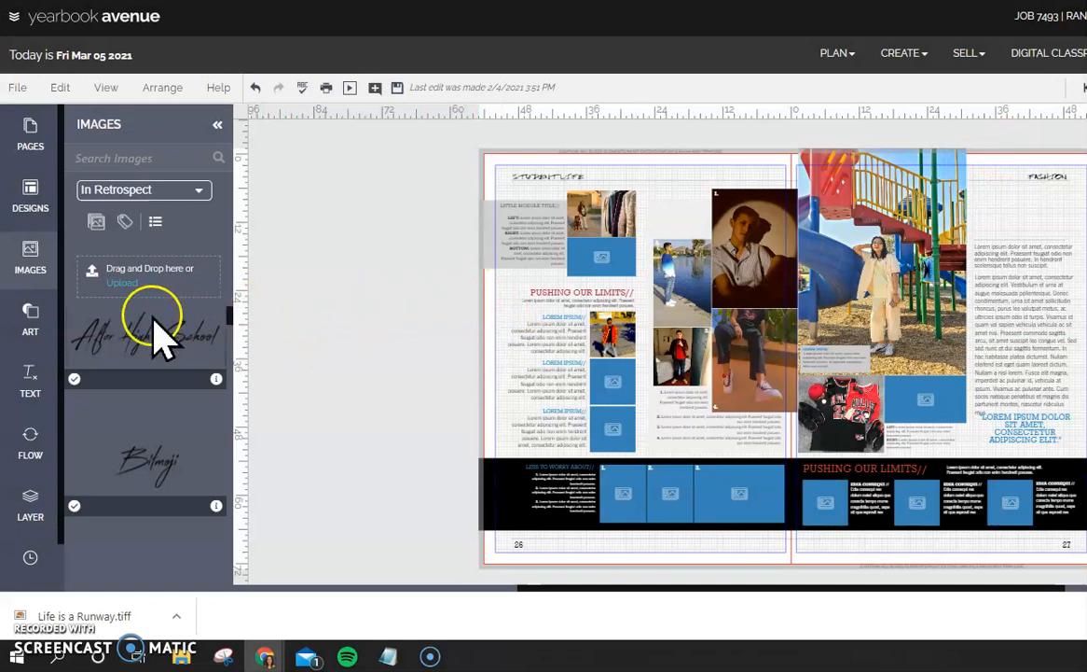
# Find the "Life is a Runway" image in the In Retrospect folder and place it above the body text on page 27
pyautogui.scroll(-5, 149, 373)
pyautogui.scroll(-8, 141, 378)
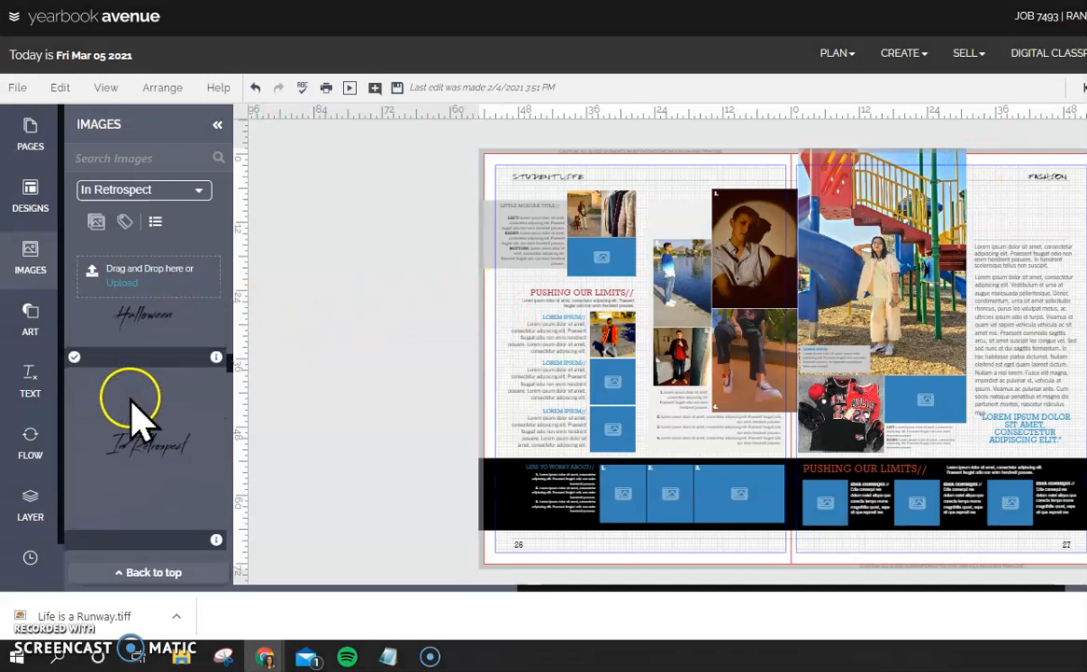
pyautogui.scroll(-1, 122, 388)
pyautogui.scroll(1, 161, 368)
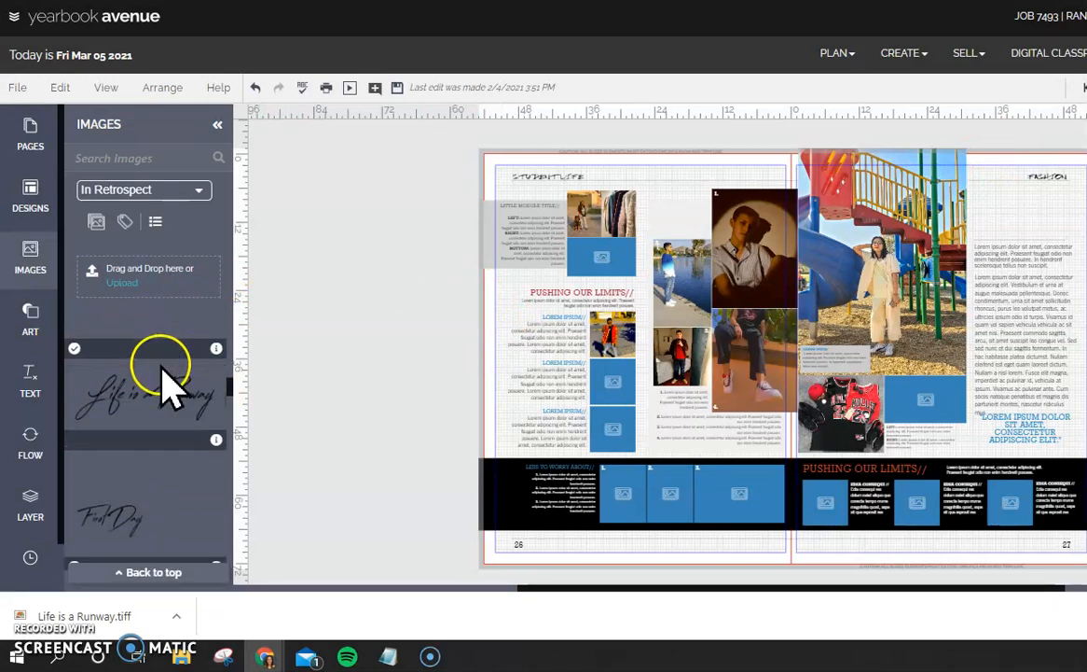
pyautogui.moveTo(126, 403); pyautogui.dragTo(1026, 233)
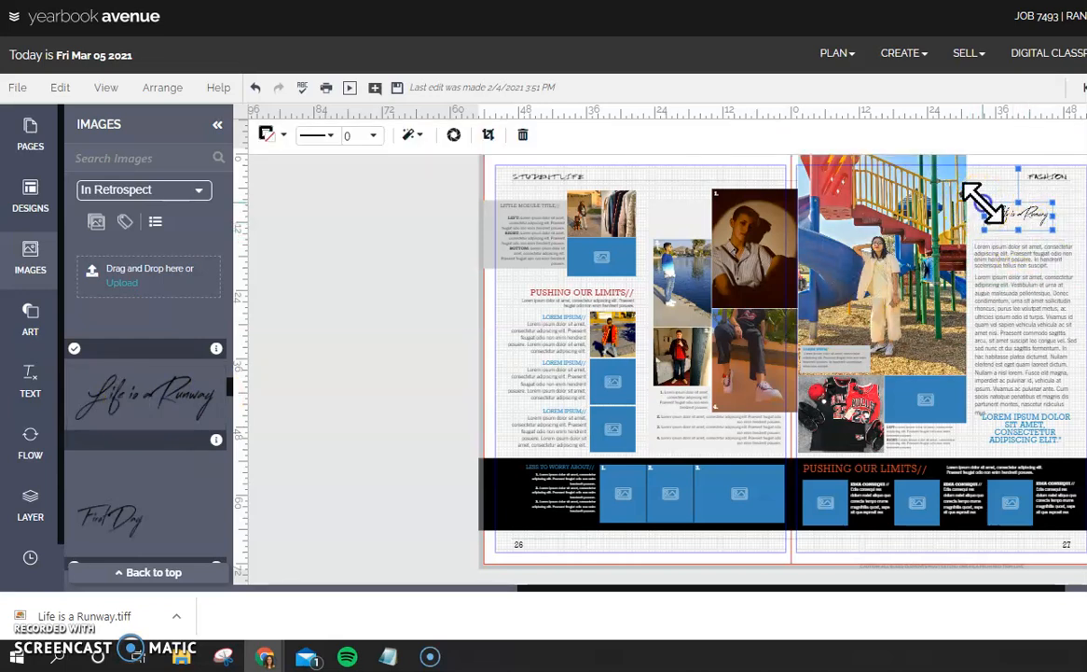
# Enlarge the "Life is a Runway" title and position it above the article, slightly overlapping the playground photo
pyautogui.moveTo(983, 201); pyautogui.dragTo(936, 169)
pyautogui.moveTo(1054, 231); pyautogui.dragTo(1021, 226)
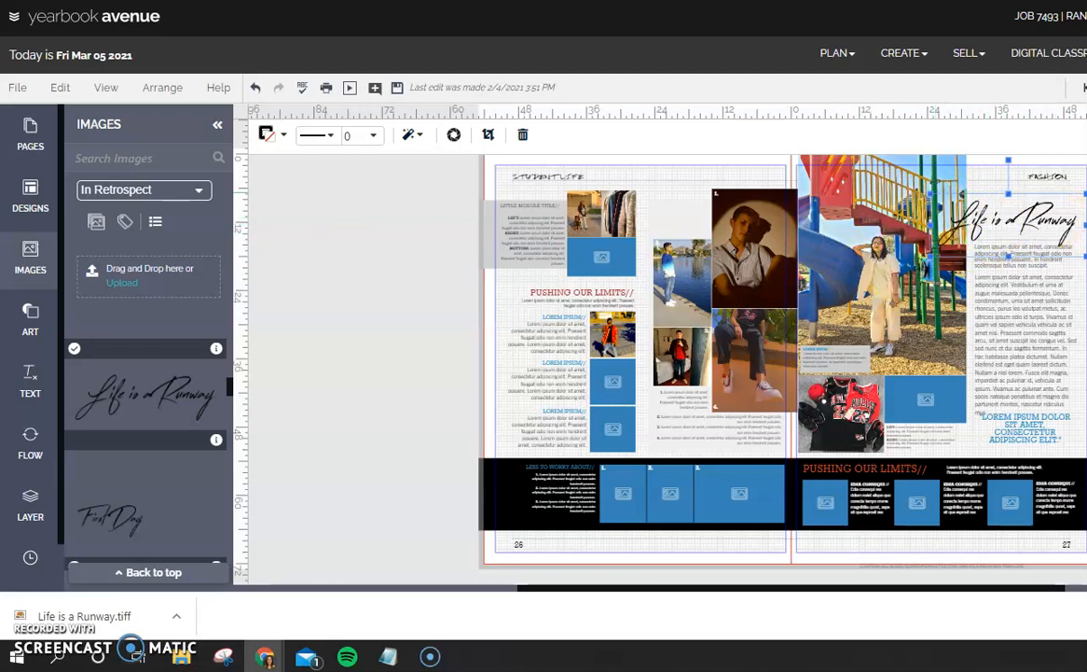
pyautogui.moveTo(1050, 215); pyautogui.dragTo(1026, 227)
pyautogui.click(1063, 152)
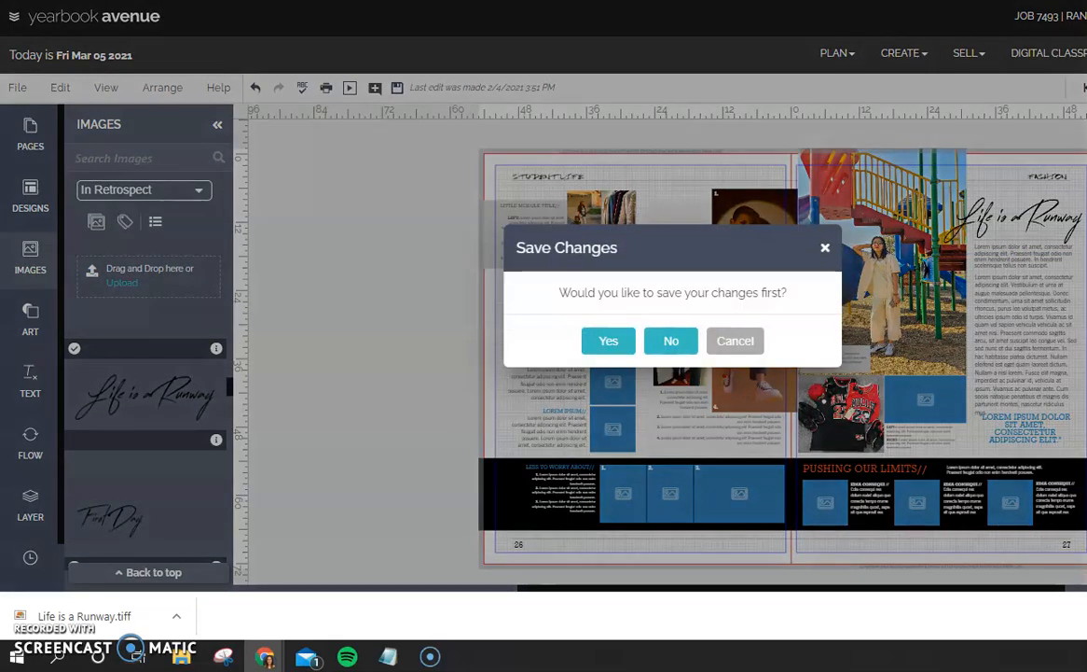
# Return to the First Day of School spread without saving the changes and nudge its script title slightly to the right
pyautogui.click(672, 342)
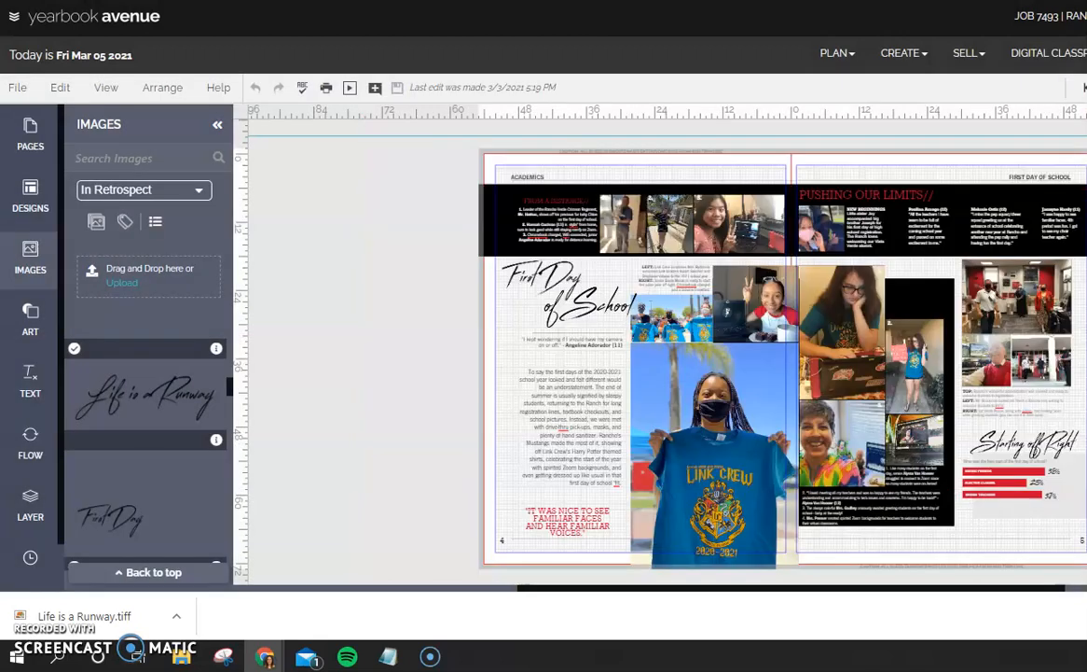
pyautogui.click(522, 284)
pyautogui.moveTo(571, 334); pyautogui.dragTo(569, 298)
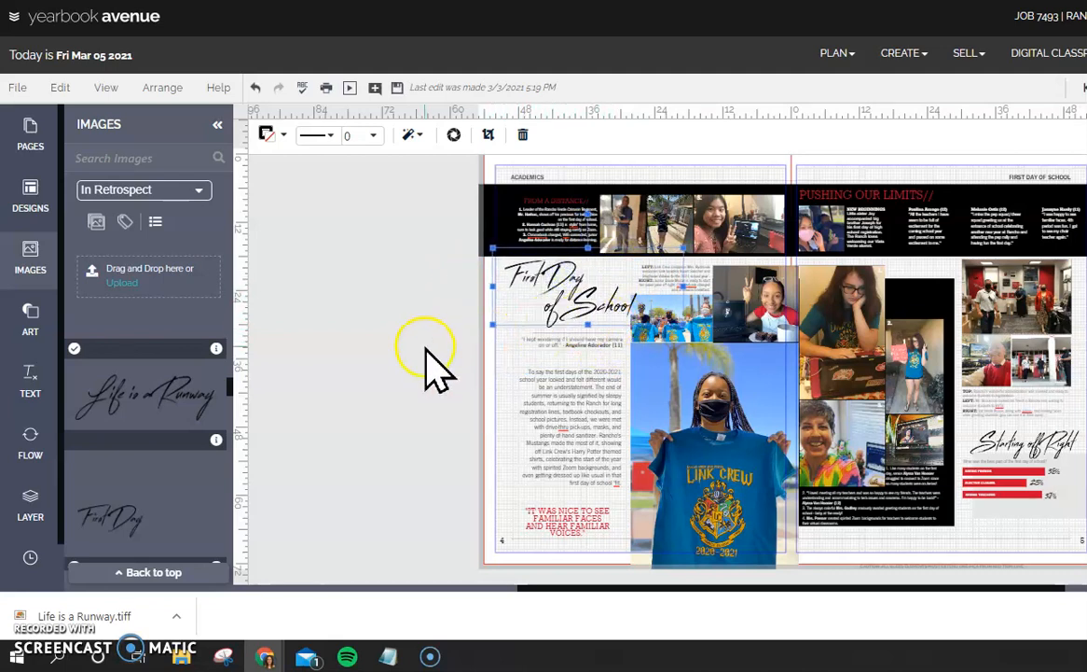
pyautogui.click(427, 354)
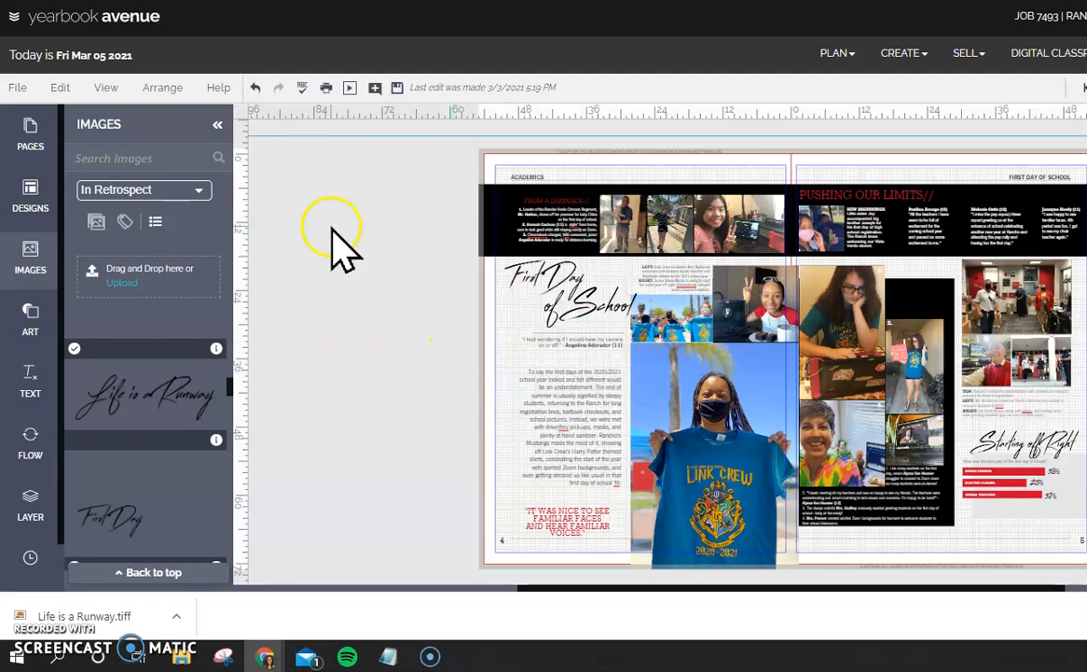
# Reselect the In Retrospect folder to show its script-title images from the beginning
pyautogui.click(154, 191)
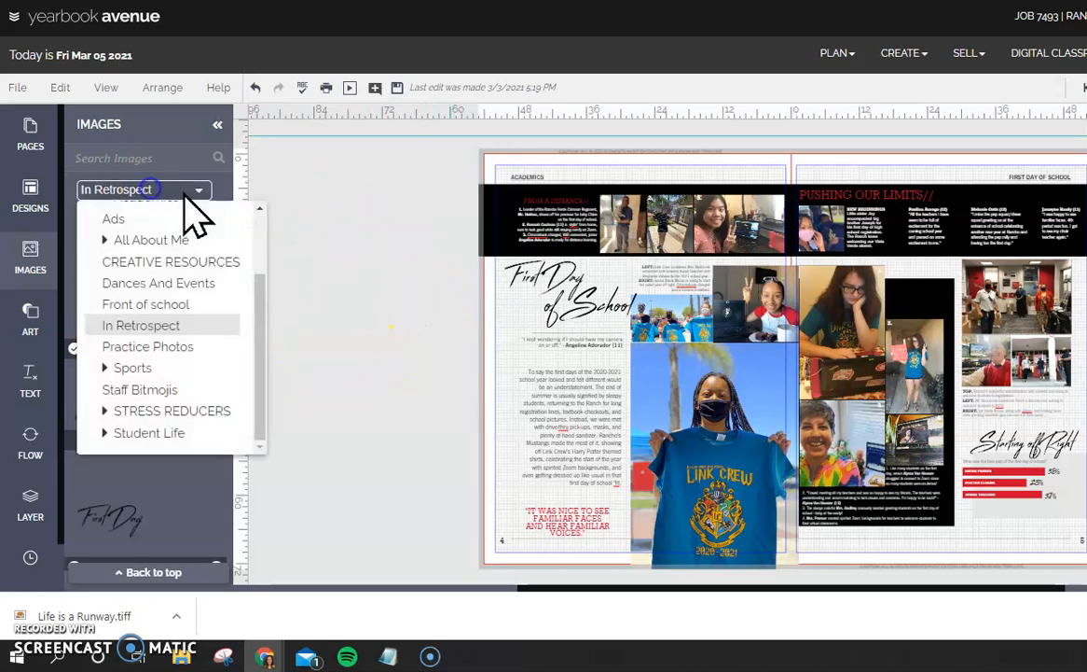
pyautogui.click(156, 329)
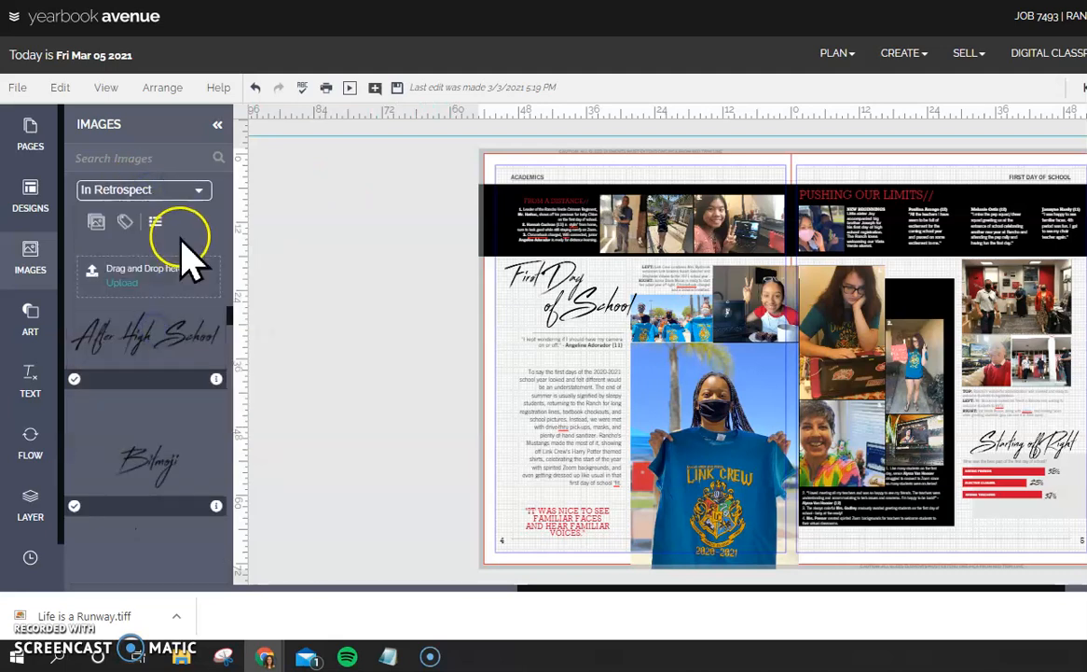